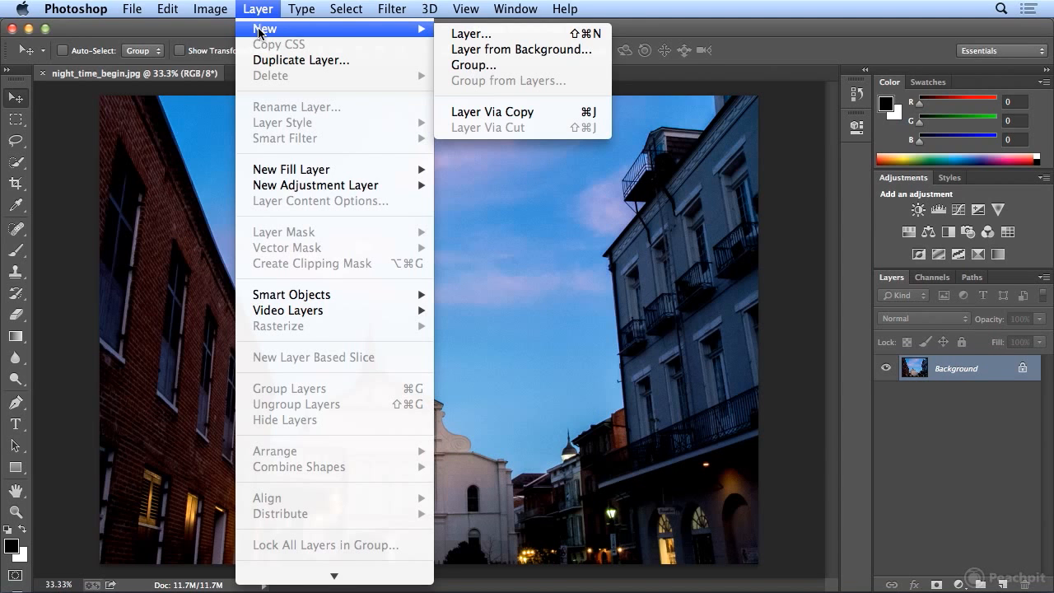
Step: Create a new layer named "lightning 01" above the Background
left_click(497, 36)
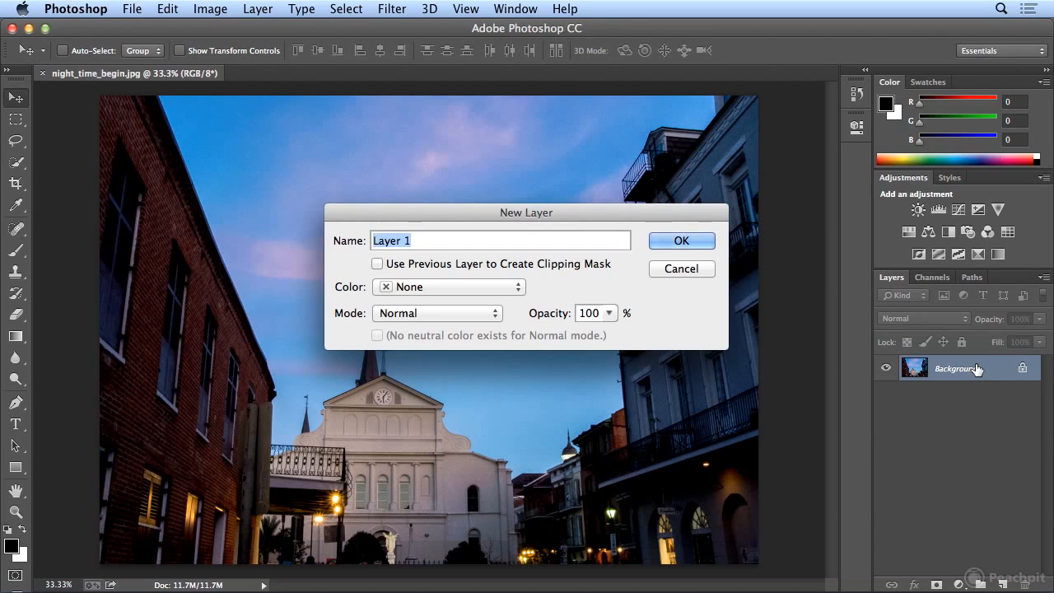
type("li")
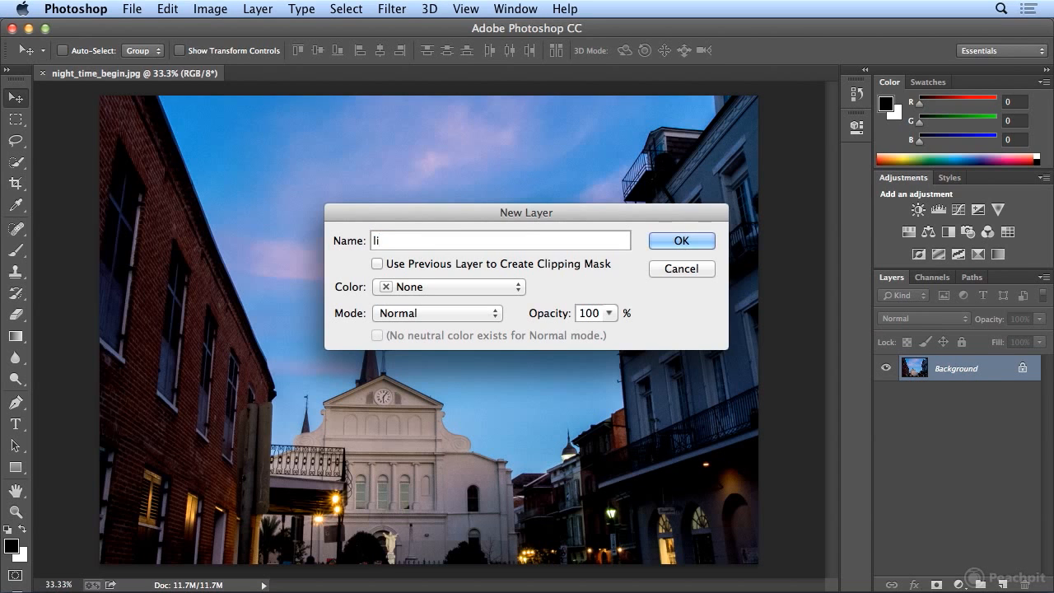
type("ghtning 01")
left_click(683, 241)
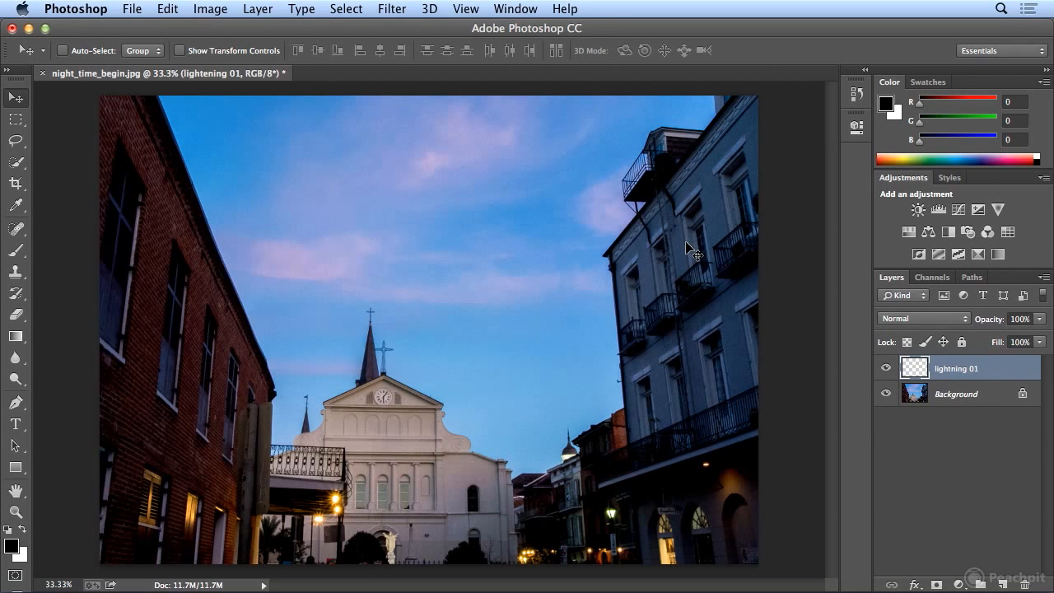
Step: Try out horizontal black-to-white linear gradients of different widths from the image's left edge on the lightning 01 layer
key("g")
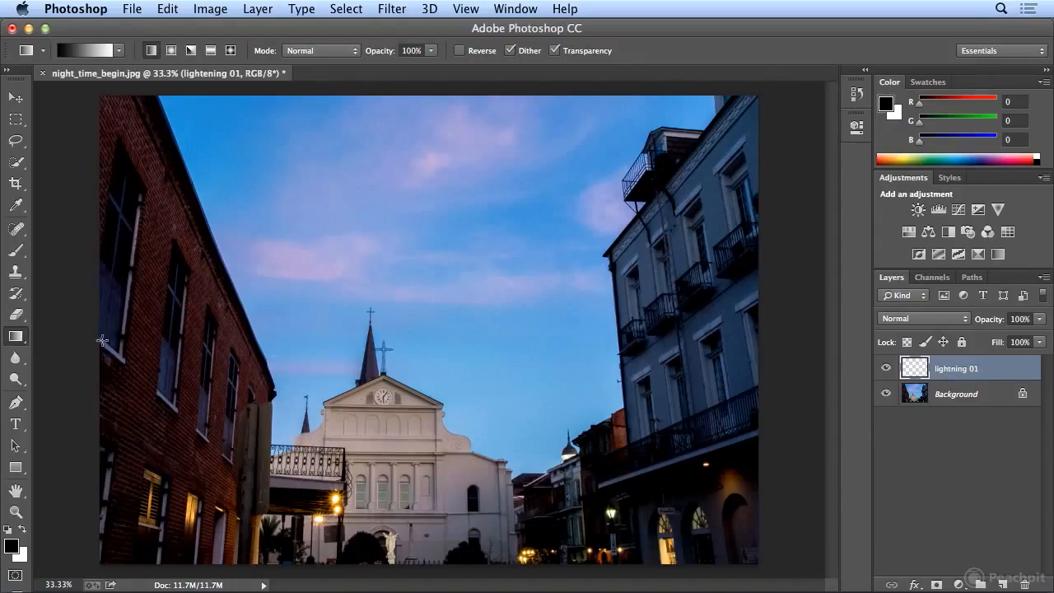
left_click_drag(96, 339, 296, 342)
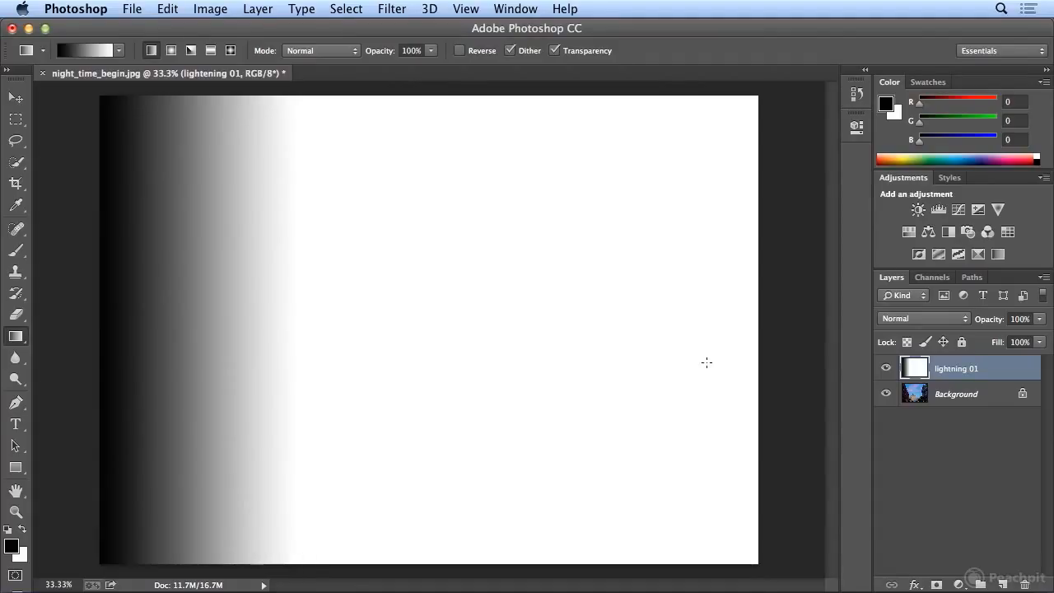
left_click_drag(76, 326, 642, 317)
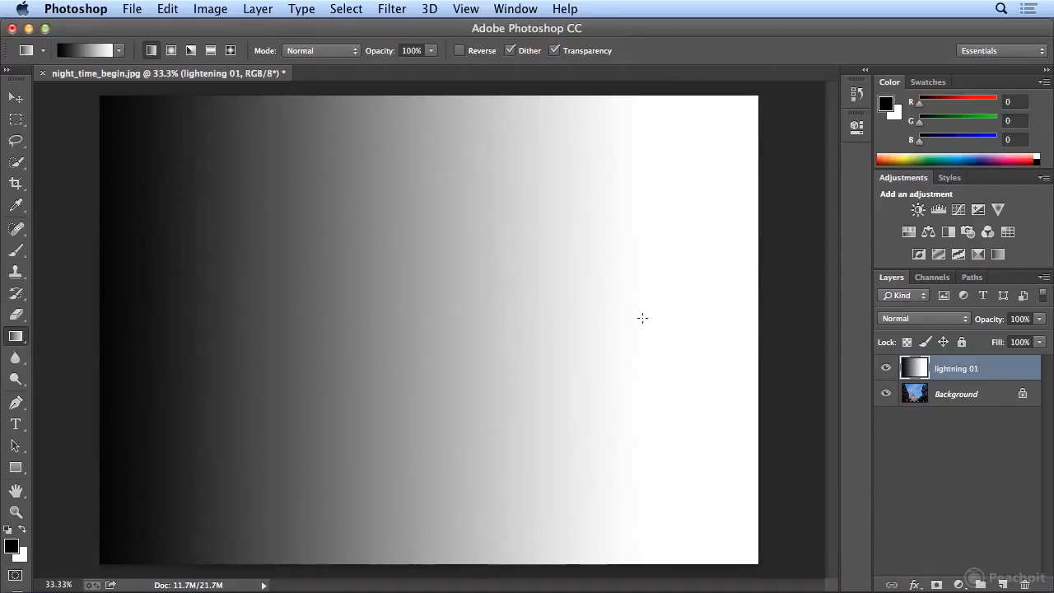
left_click_drag(107, 306, 292, 308)
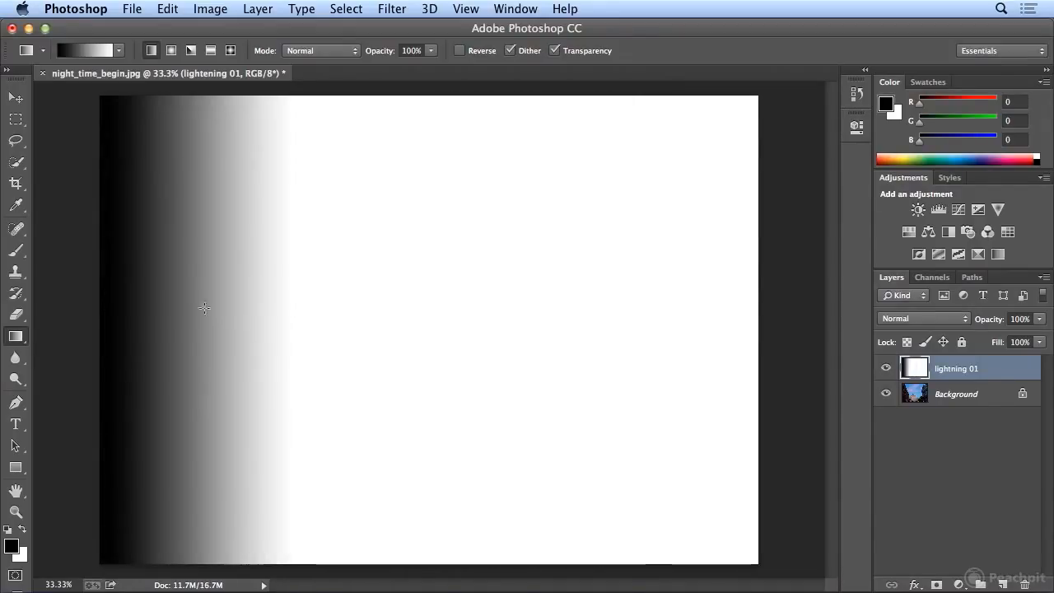
left_click_drag(108, 310, 288, 310)
Step: Step back through all the trial gradients until the lightning 01 layer is empty again
left_click(168, 8)
left_click(206, 60)
left_click(168, 8)
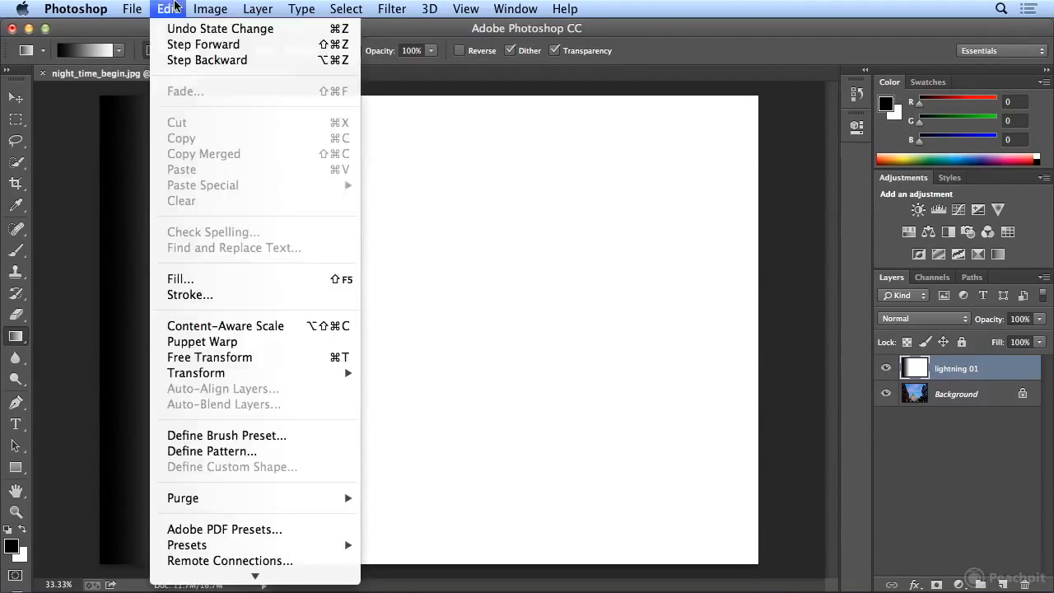
left_click(176, 60)
left_click(168, 9)
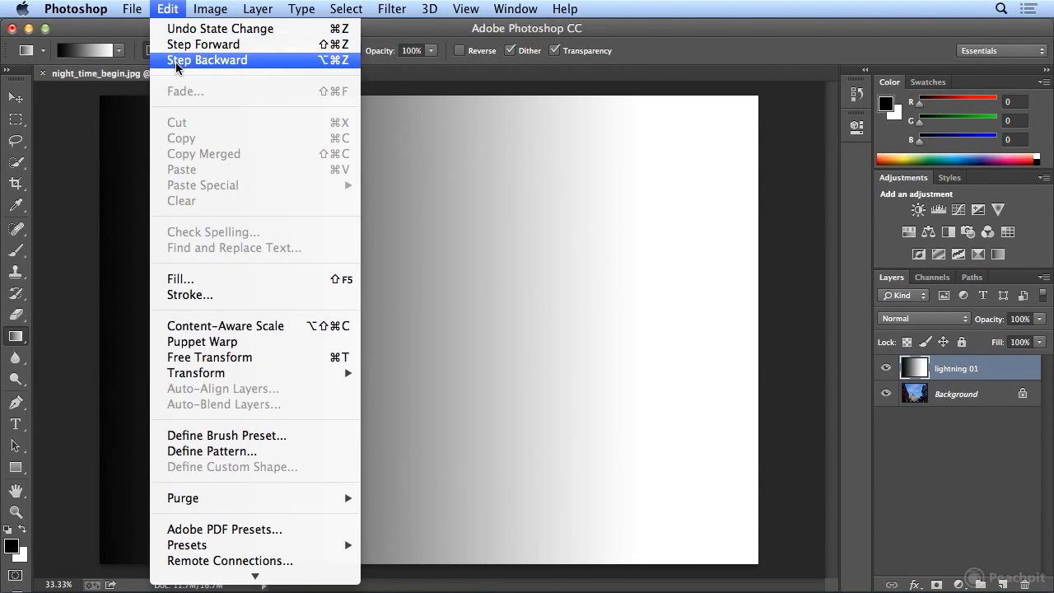
left_click(176, 60)
left_click(168, 8)
left_click(176, 60)
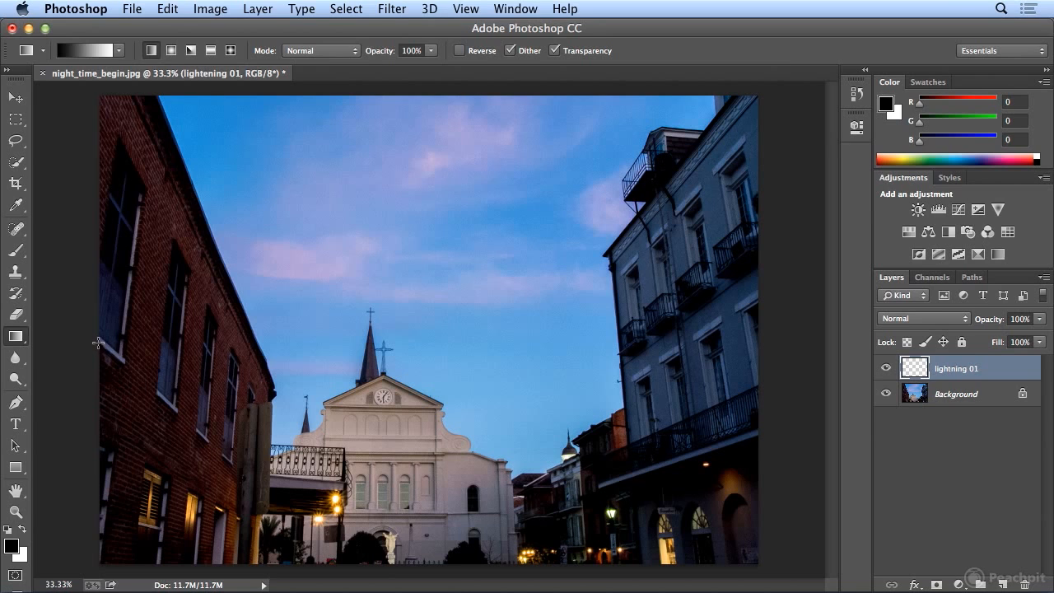
Step: Draw a black-to-white gradient across about the left quarter of the lightning 01 layer and render Difference Clouds on it
left_click_drag(97, 342, 256, 346)
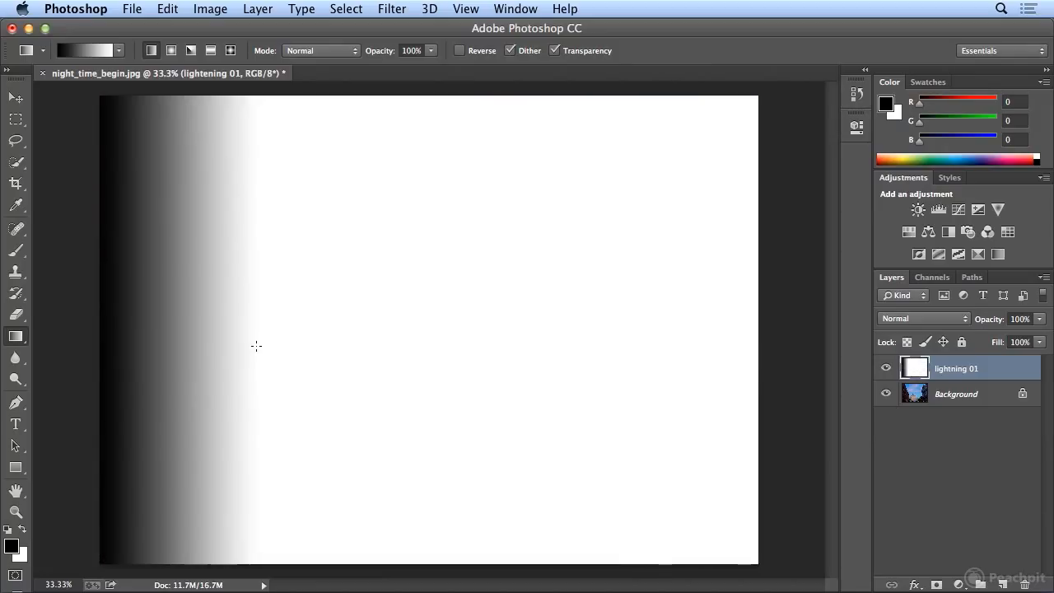
left_click(382, 7)
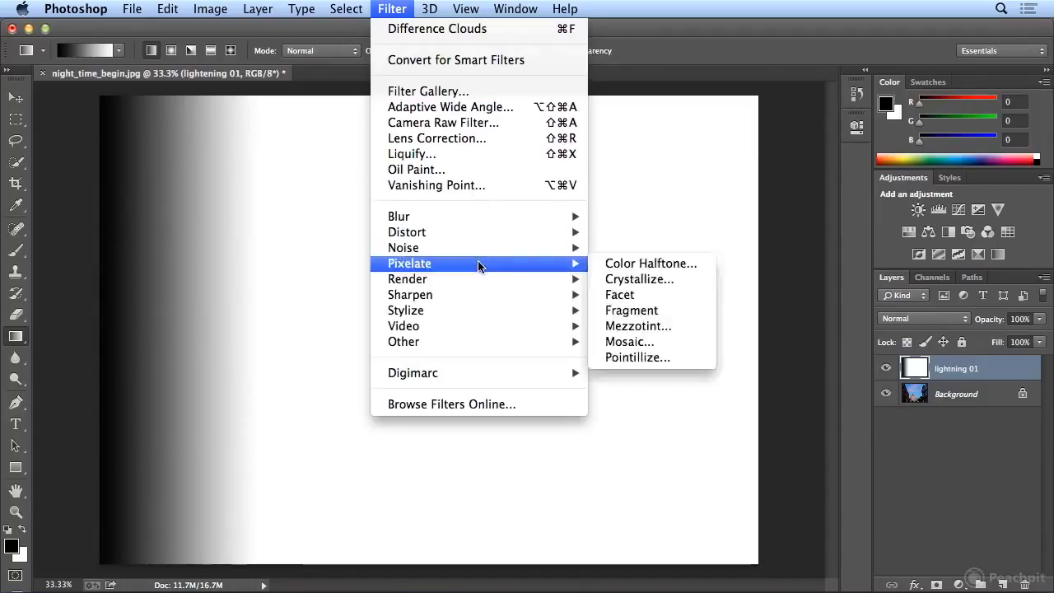
mouse_move(479, 278)
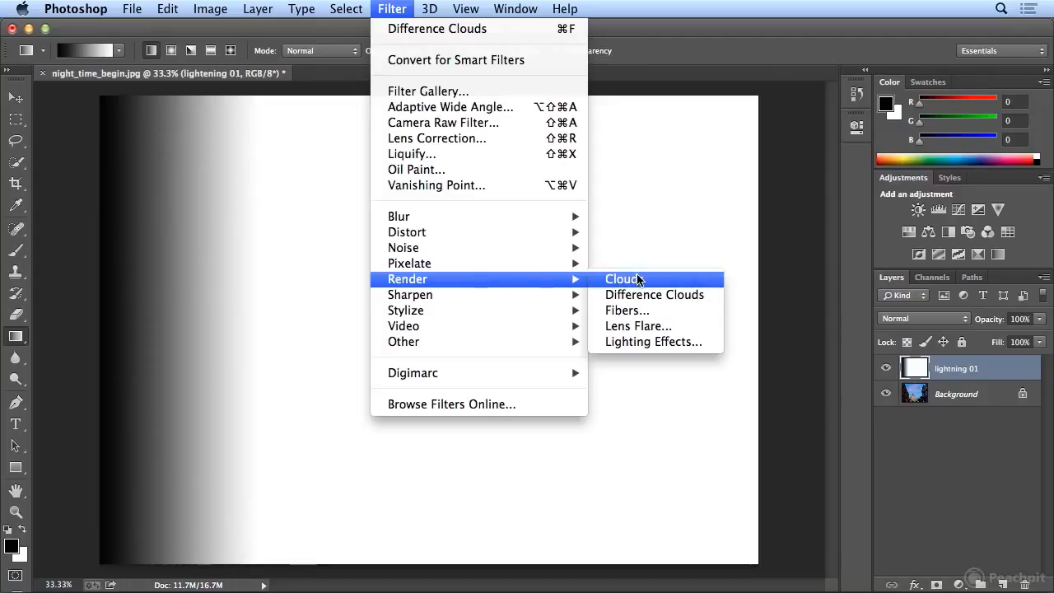
left_click(688, 297)
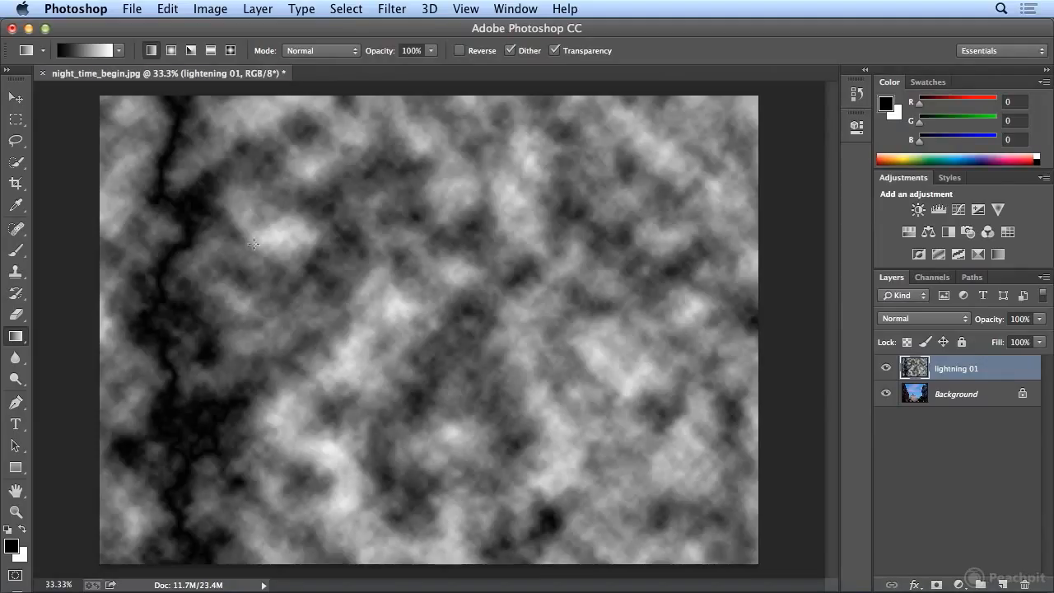
Step: Invert the tones of the clouds on the lightning 01 layer
left_click(210, 8)
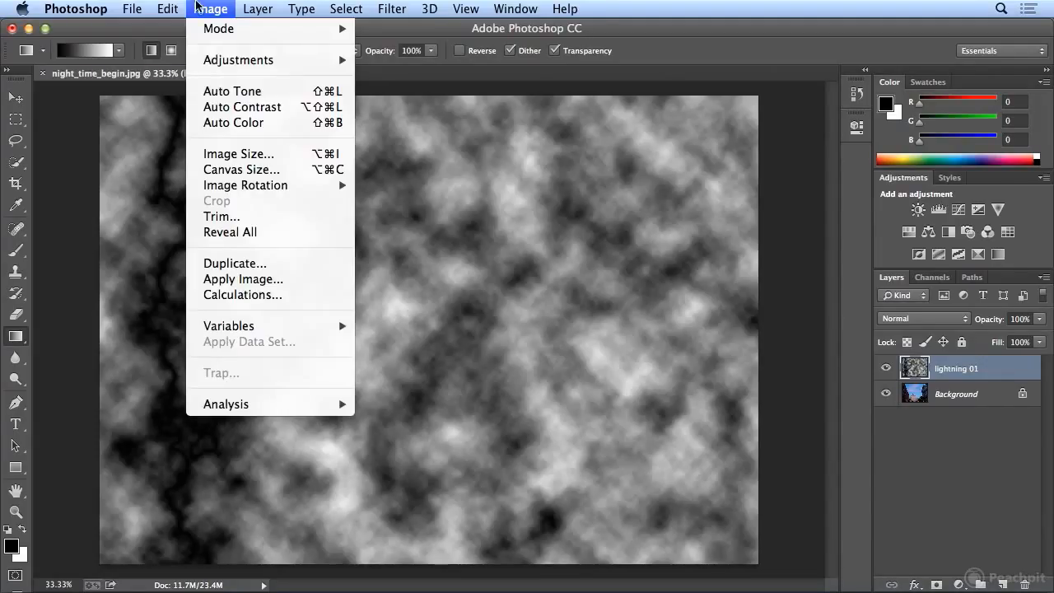
mouse_move(209, 64)
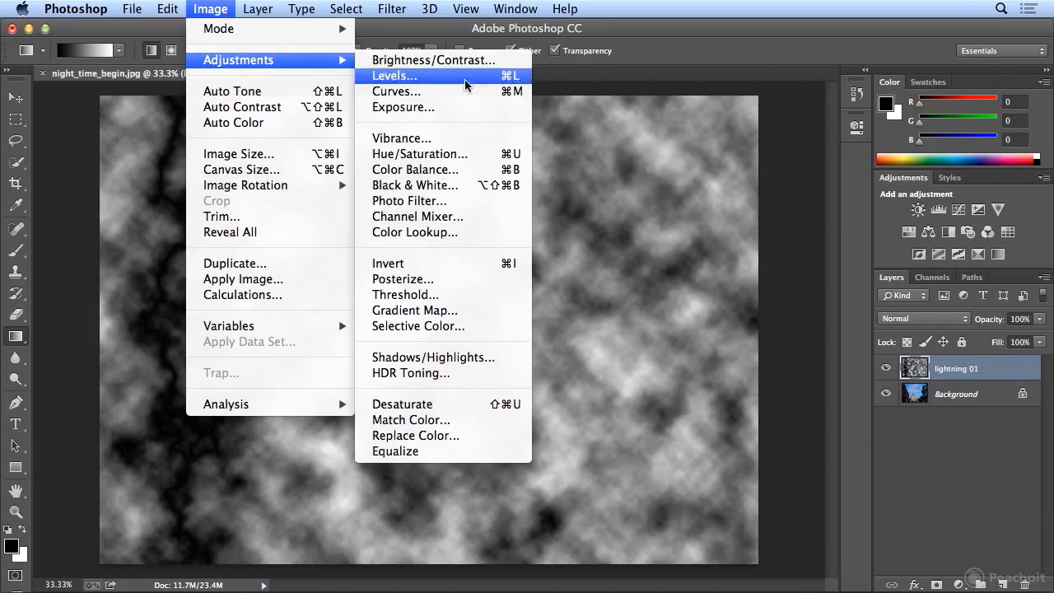
left_click(467, 264)
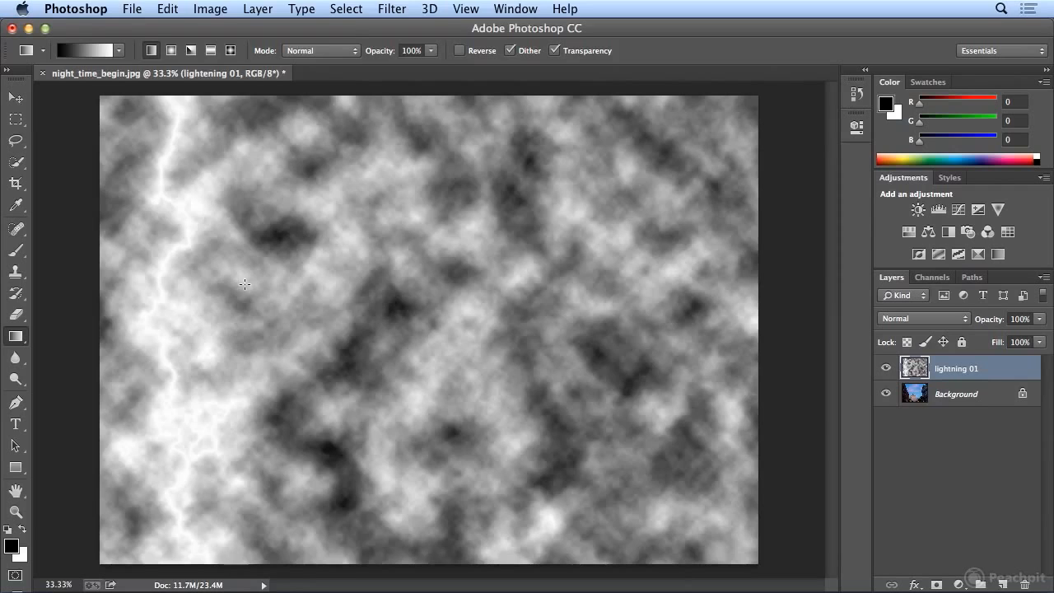
Step: Isolate the lightning bolt against black with a Levels adjustment, setting the input black point to 214 and the midtone to 0.38
left_click(210, 9)
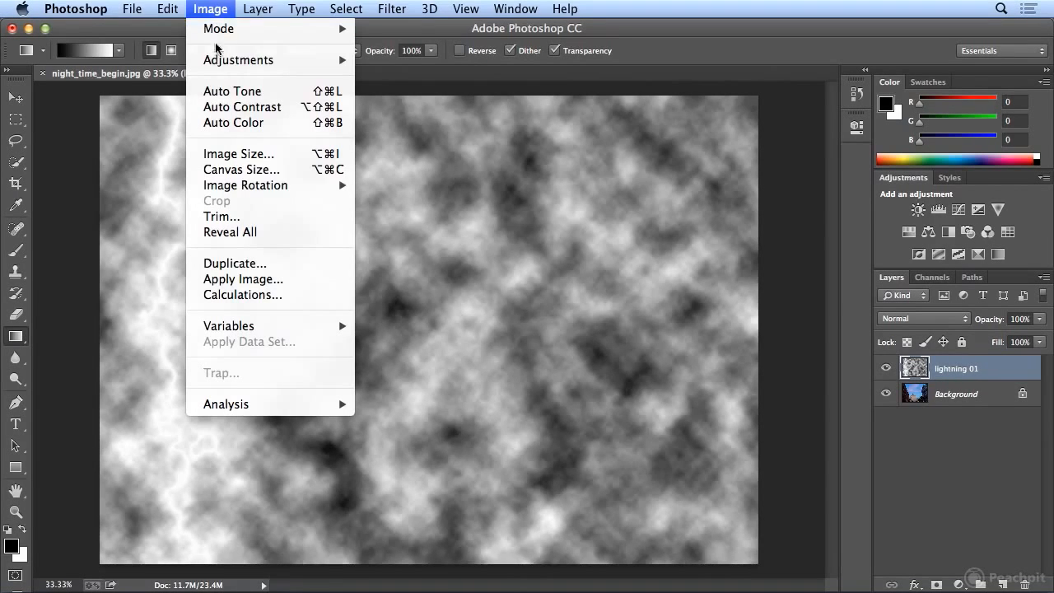
mouse_move(219, 60)
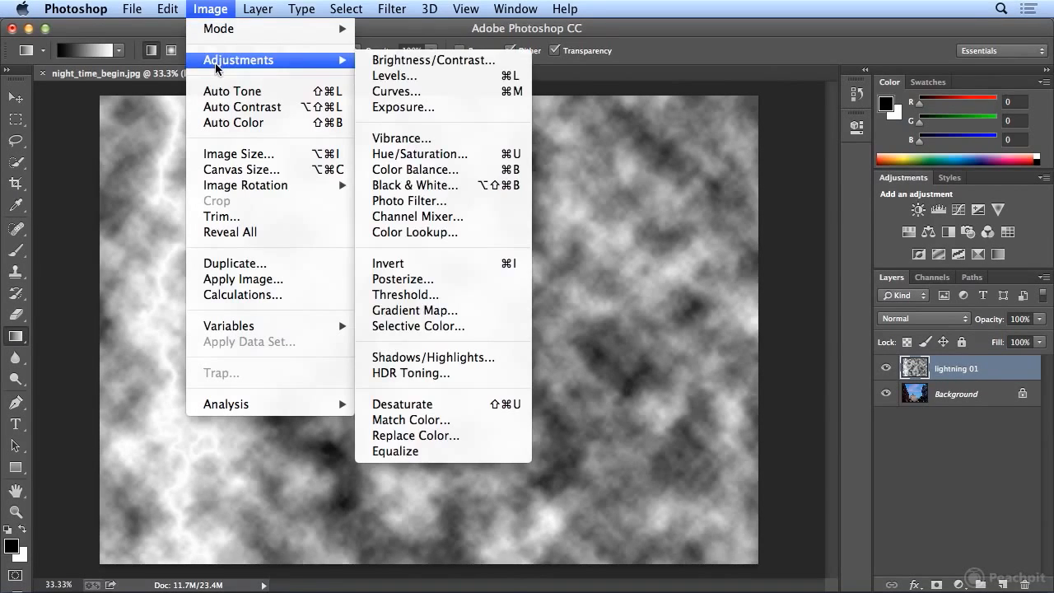
left_click(520, 80)
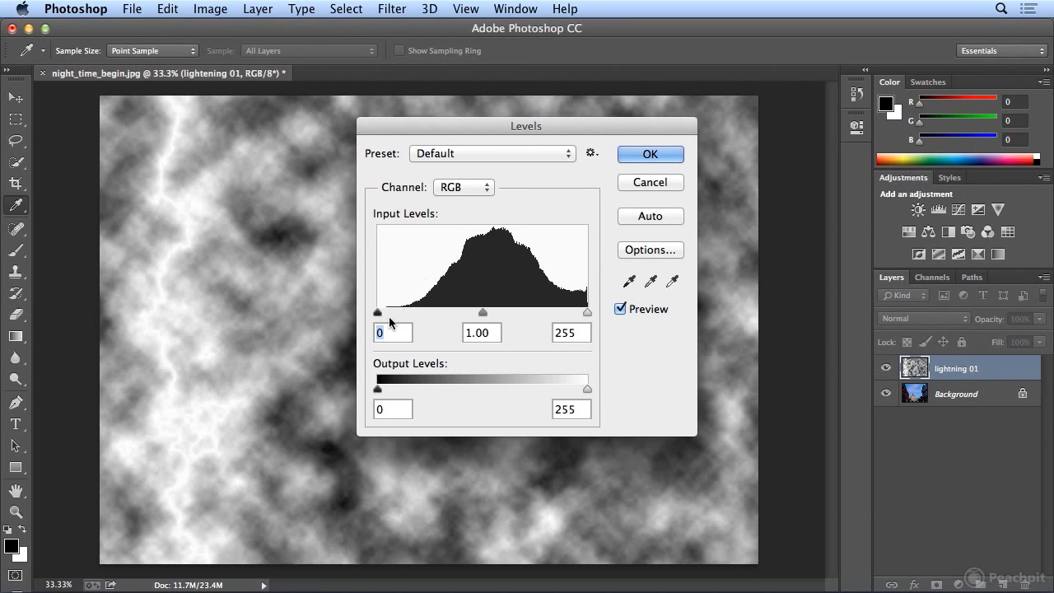
left_click_drag(378, 313, 563, 320)
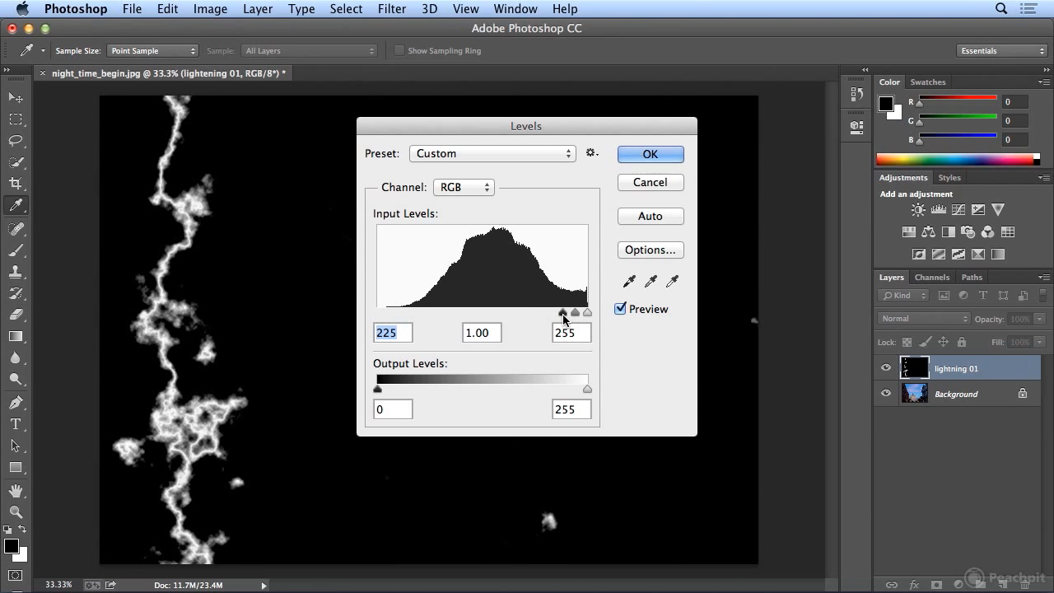
left_click_drag(496, 125, 761, 103)
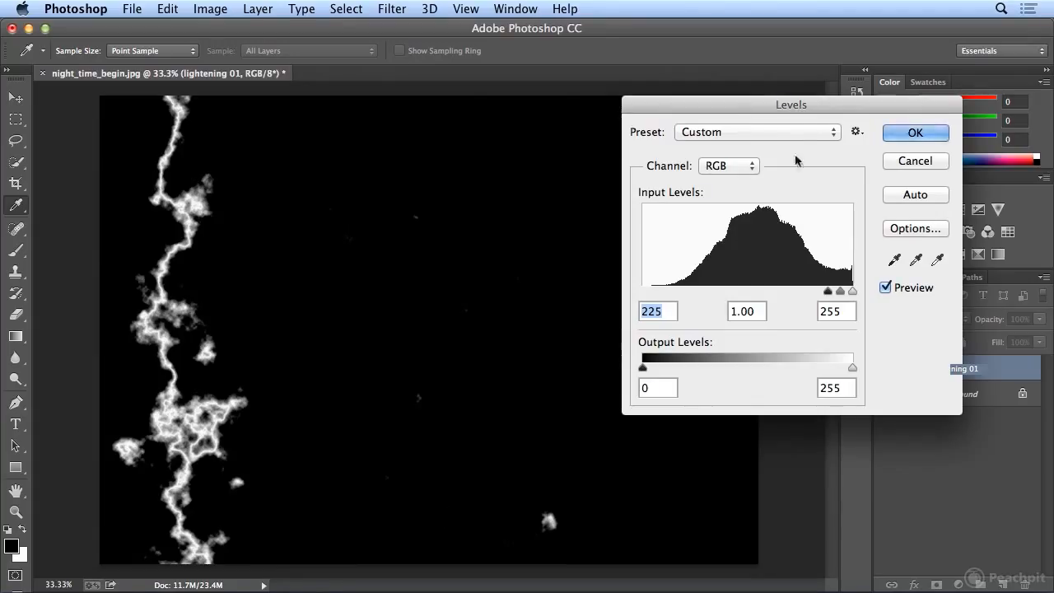
left_click_drag(752, 111, 600, 116)
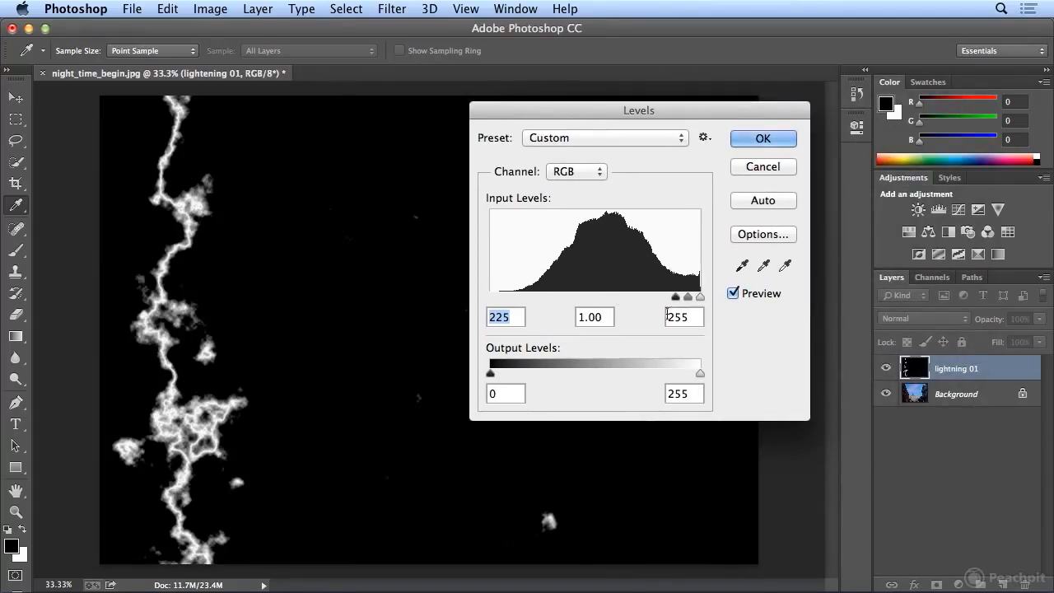
mouse_move(675, 297)
left_mouse_down()
mouse_move(644, 300)
mouse_move(689, 301)
left_mouse_up()
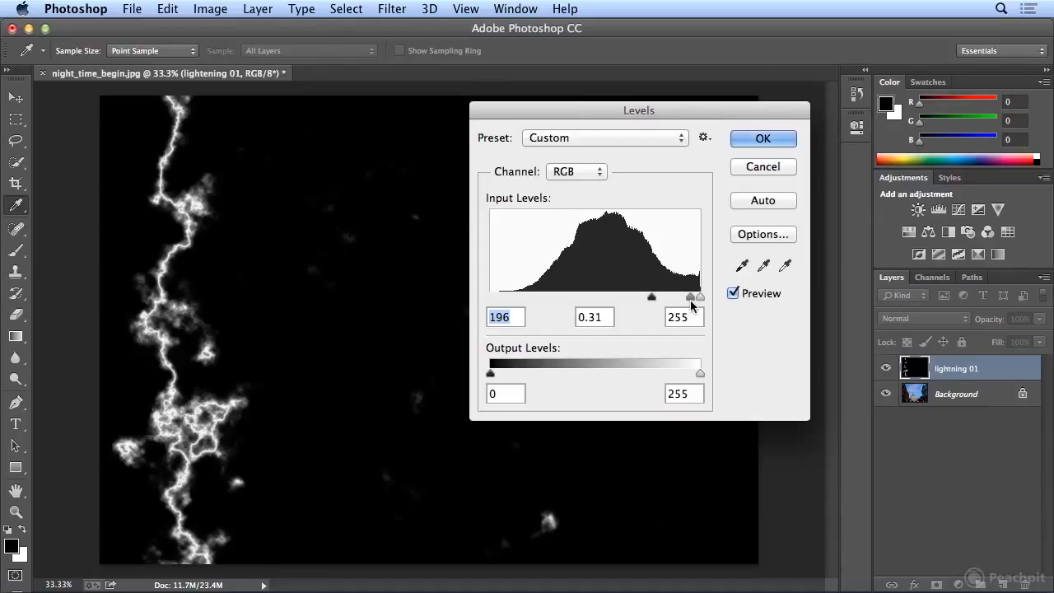
mouse_move(652, 298)
left_mouse_down()
mouse_move(693, 302)
mouse_move(667, 302)
left_mouse_up()
double_click(502, 314)
key("Tab")
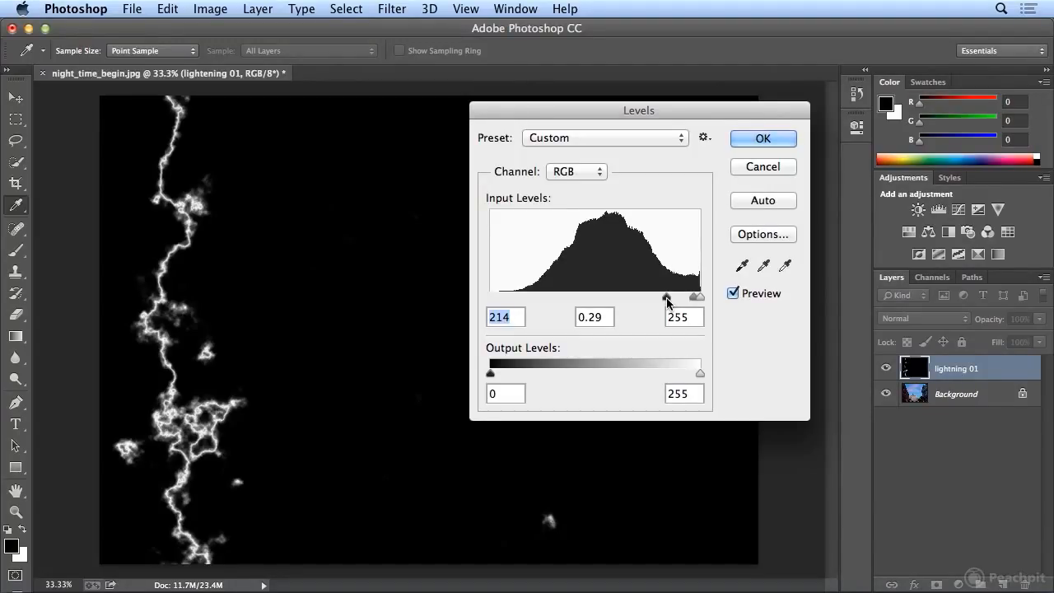
left_click_drag(689, 298, 692, 299)
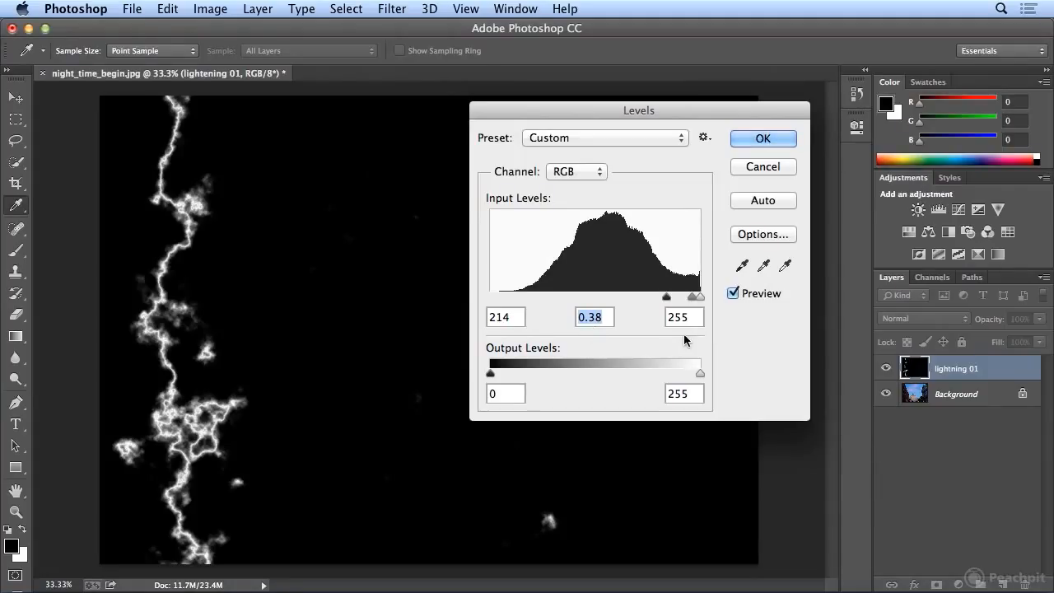
left_click(761, 140)
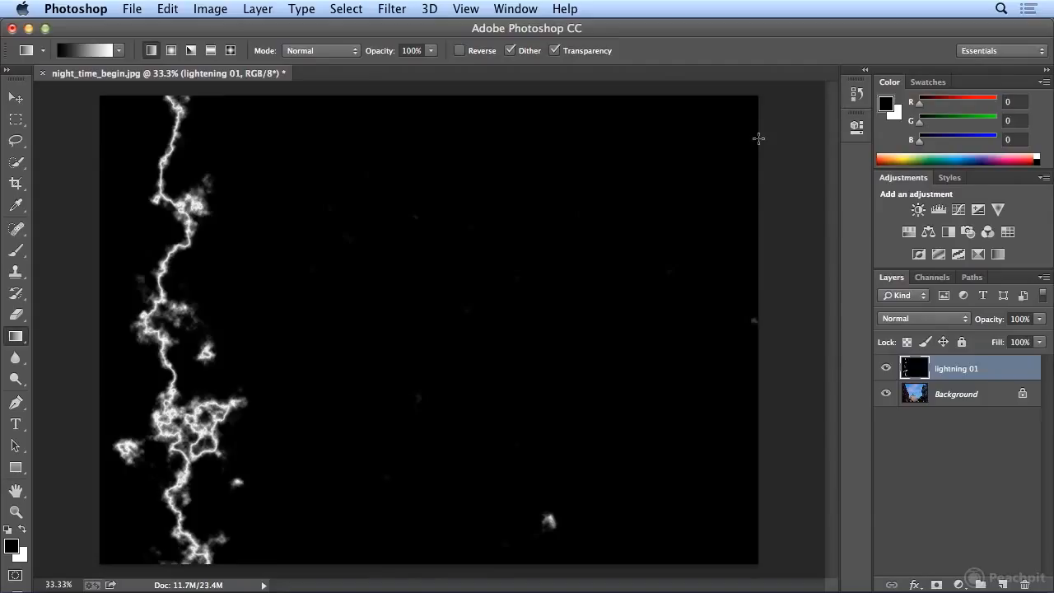
Step: Preview the lightning 01 layer in Lighten blend mode and return it to Normal
left_click(915, 320)
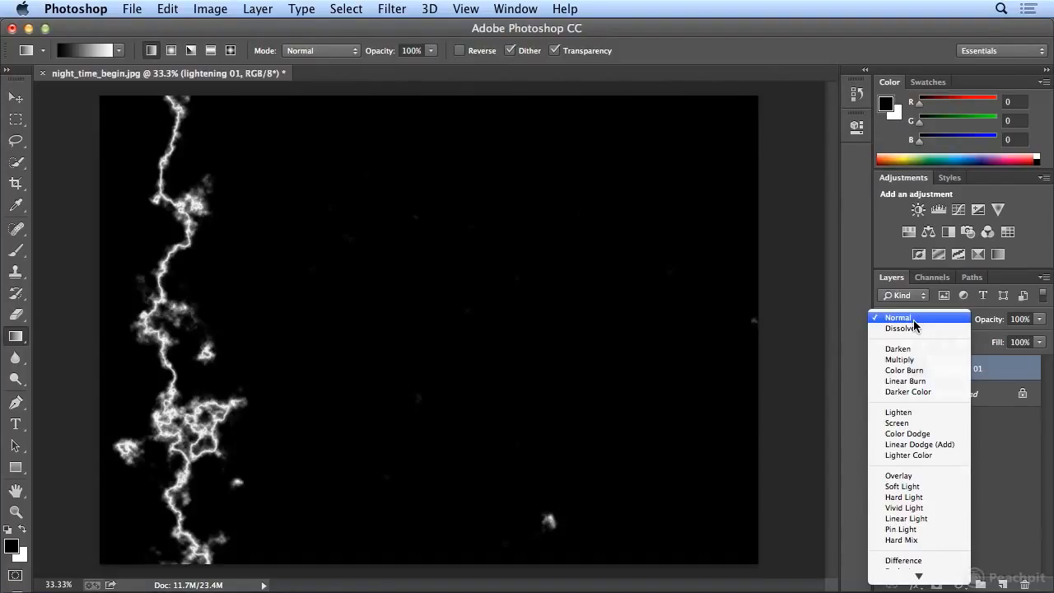
left_click(917, 411)
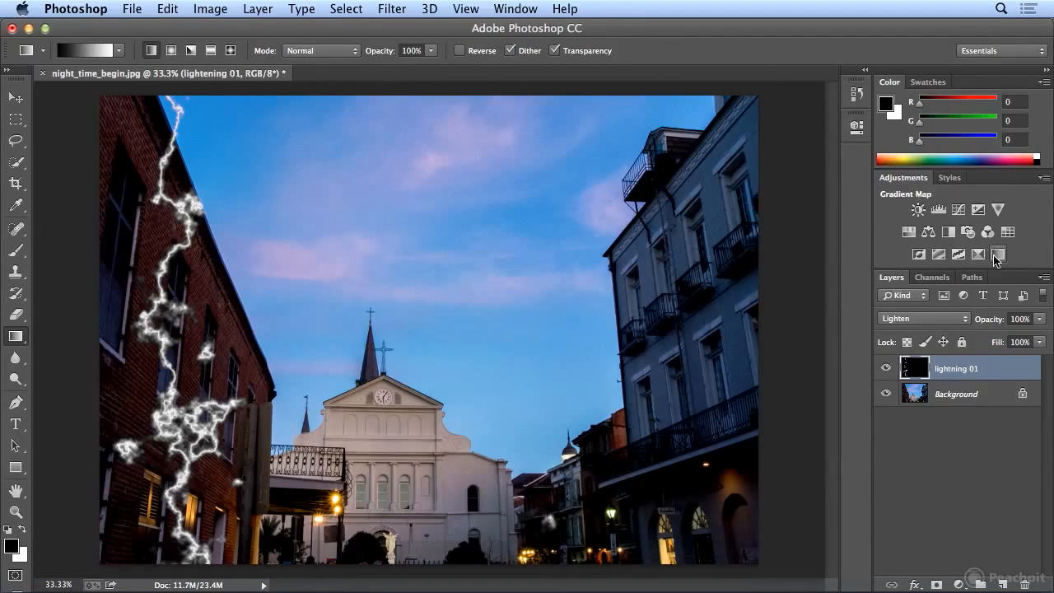
left_click(927, 320)
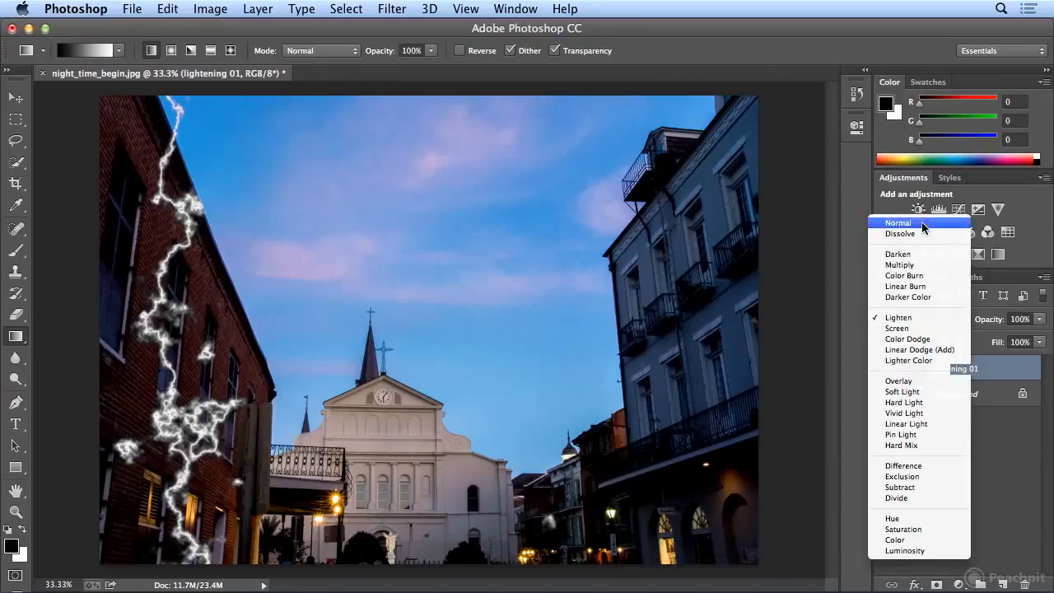
left_click(923, 224)
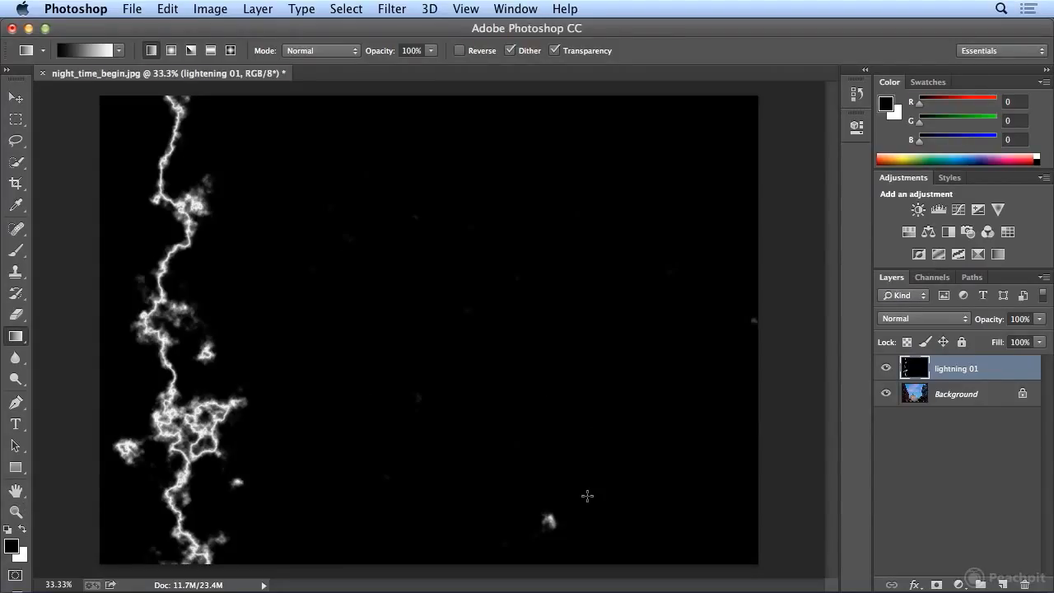
Step: Paint out the stray white specks around the bolt and in the black area using a black brush of size 81
left_click(16, 251)
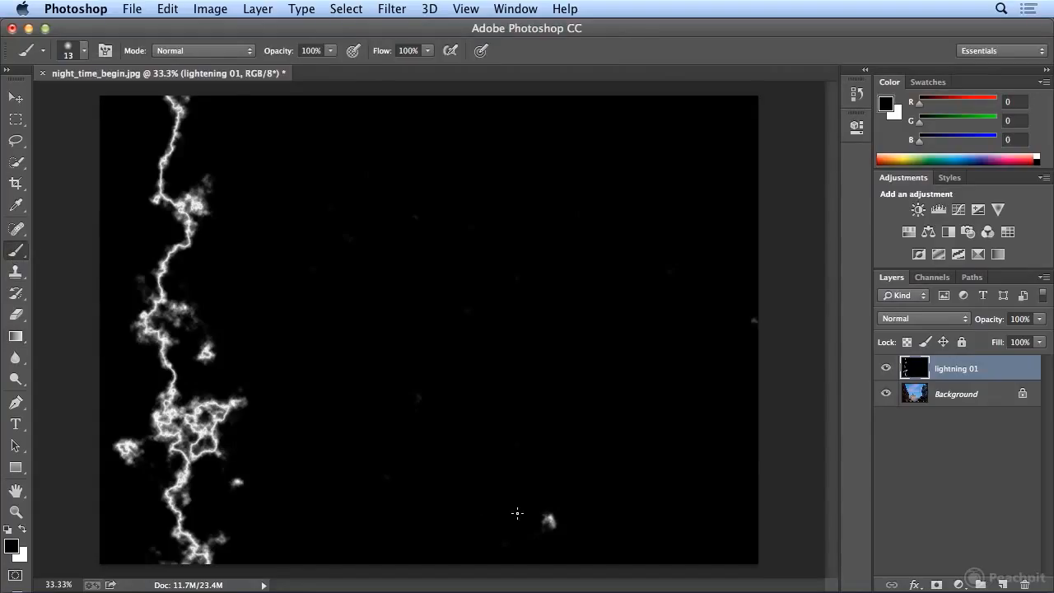
left_click(84, 51)
left_click_drag(96, 101, 131, 104)
left_click(547, 519)
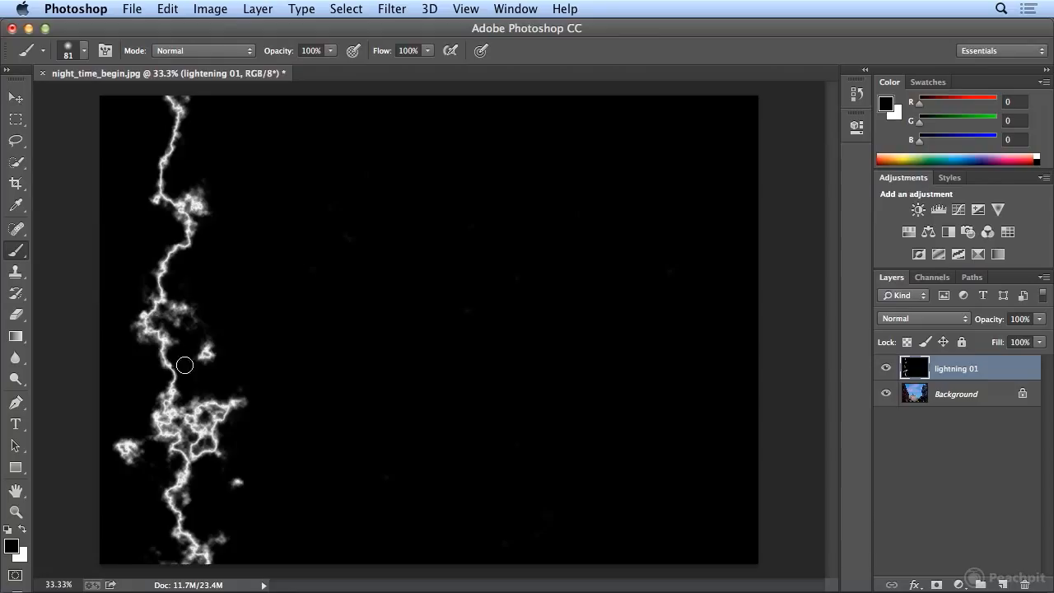
left_click_drag(207, 329, 203, 365)
left_click_drag(247, 477, 229, 488)
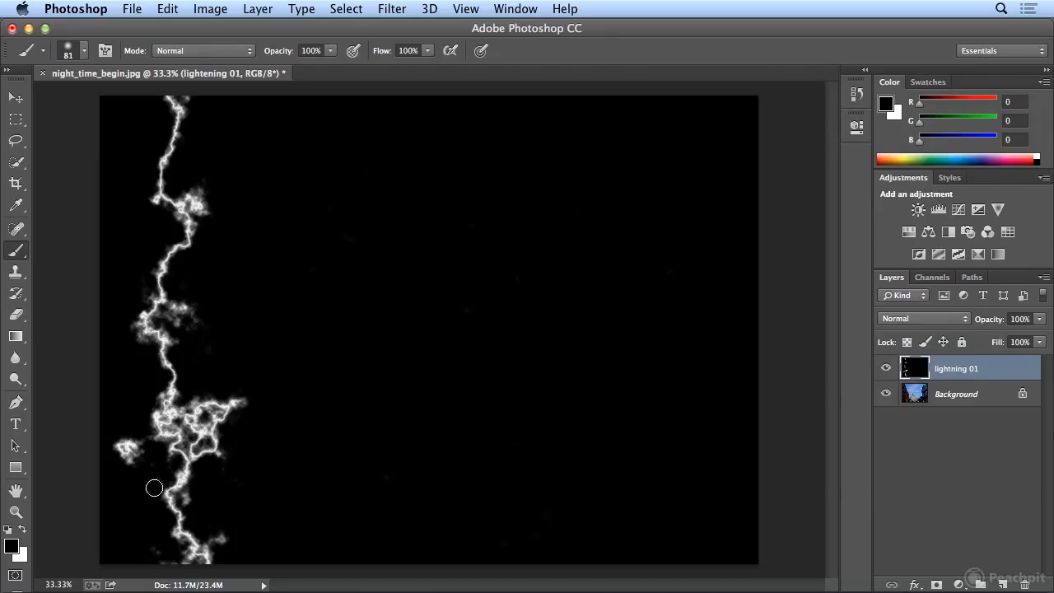
mouse_move(125, 469)
left_mouse_down()
mouse_move(120, 440)
mouse_move(127, 452)
left_mouse_up()
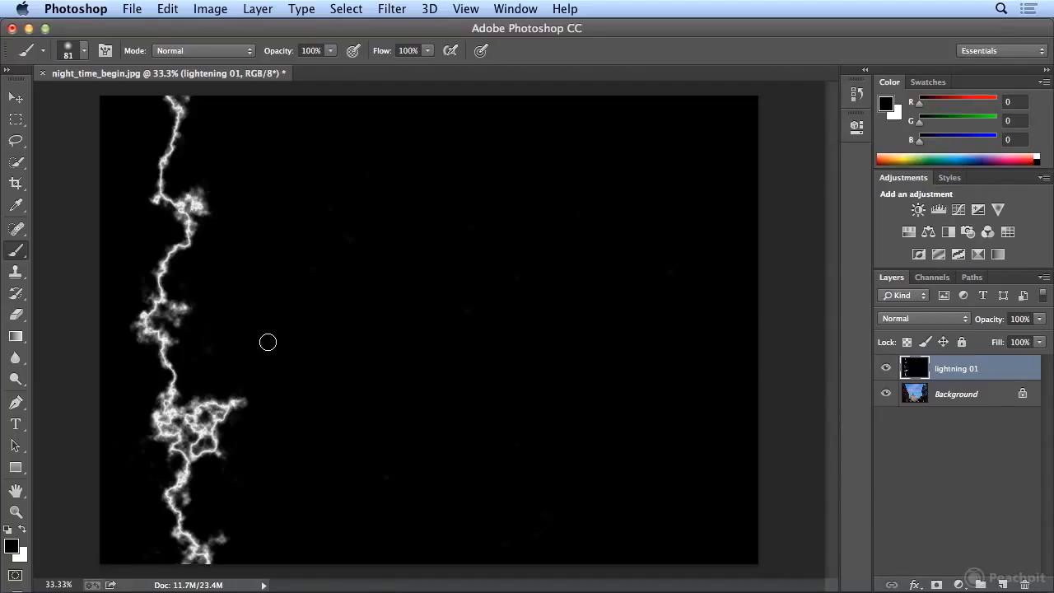
Step: Set the blend mode of the lightning 01 layer to Lighten
left_click(894, 321)
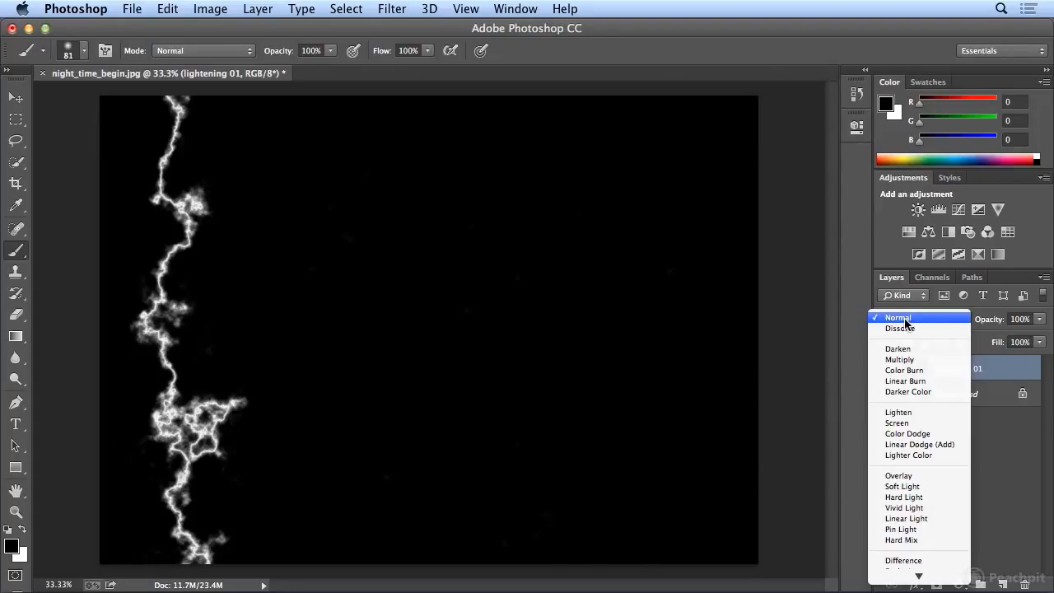
left_click(912, 412)
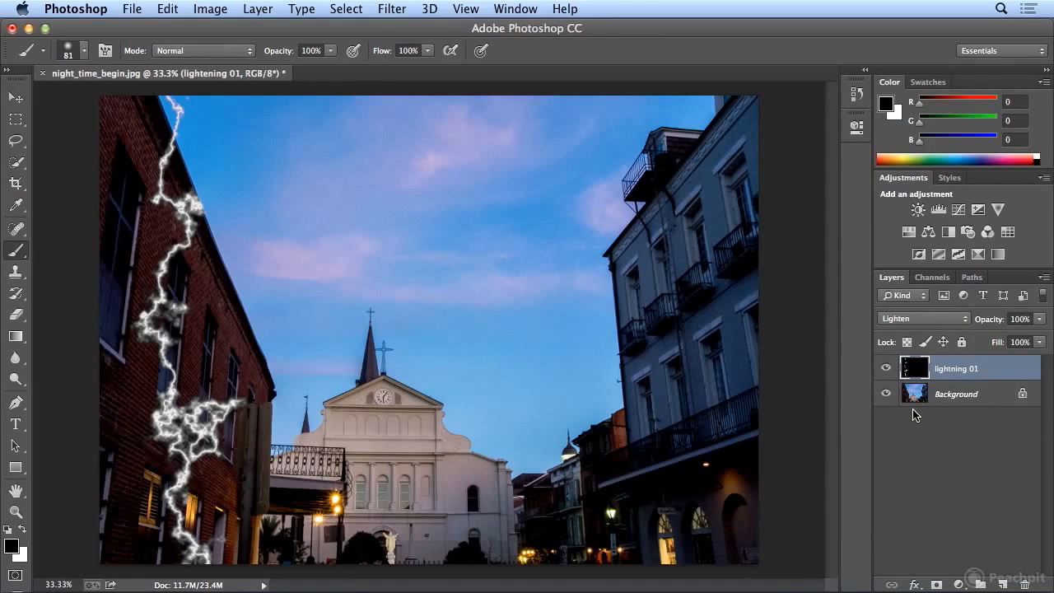
left_click(912, 318)
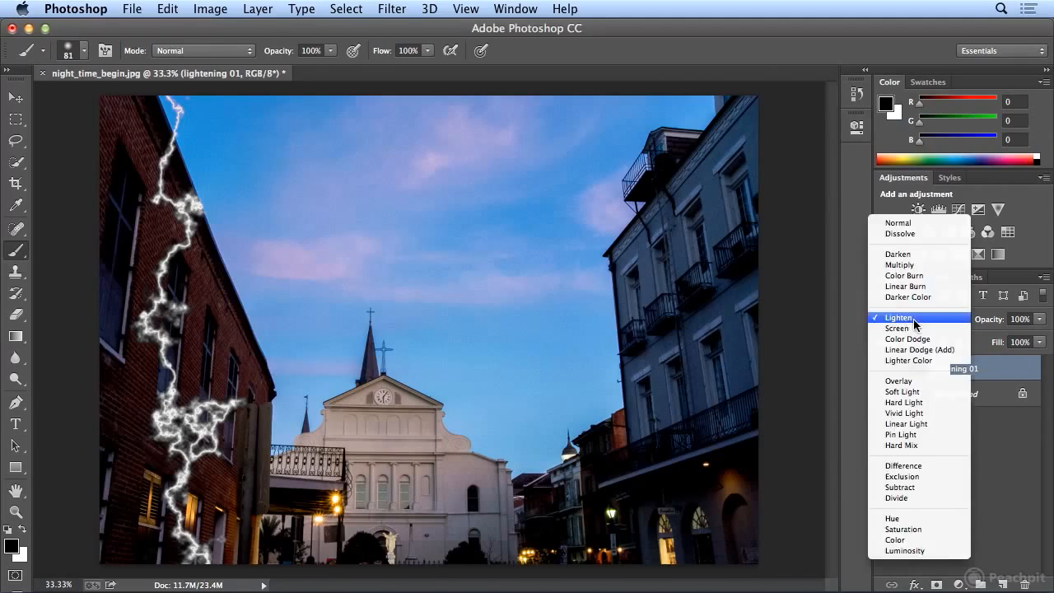
left_click(921, 321)
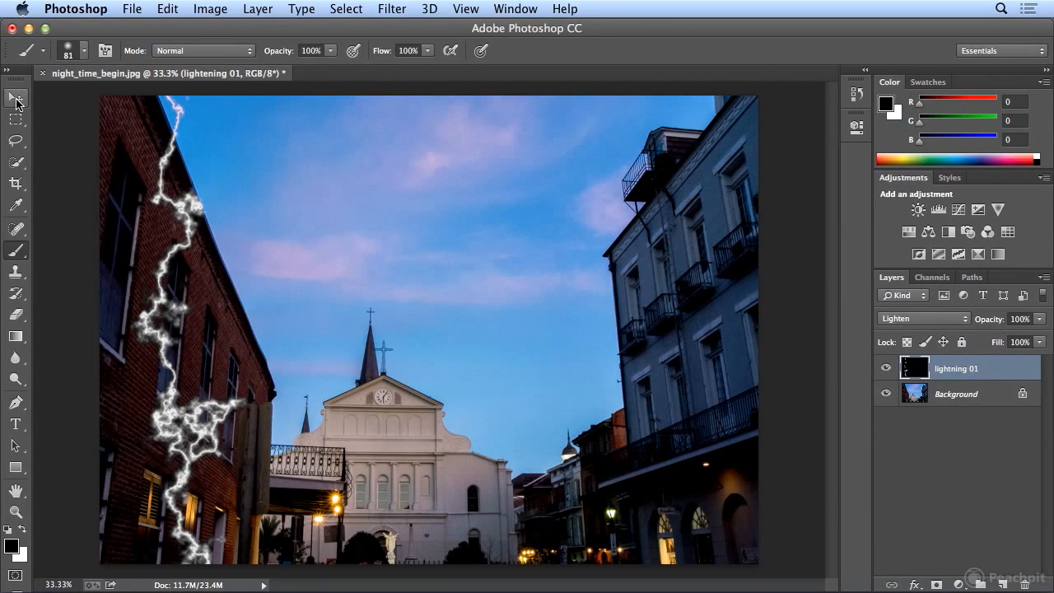
Step: Free Transform the bolt, moving it into the sky beside the brick building and scaling it to about 105% width and 109% height
left_click(16, 102)
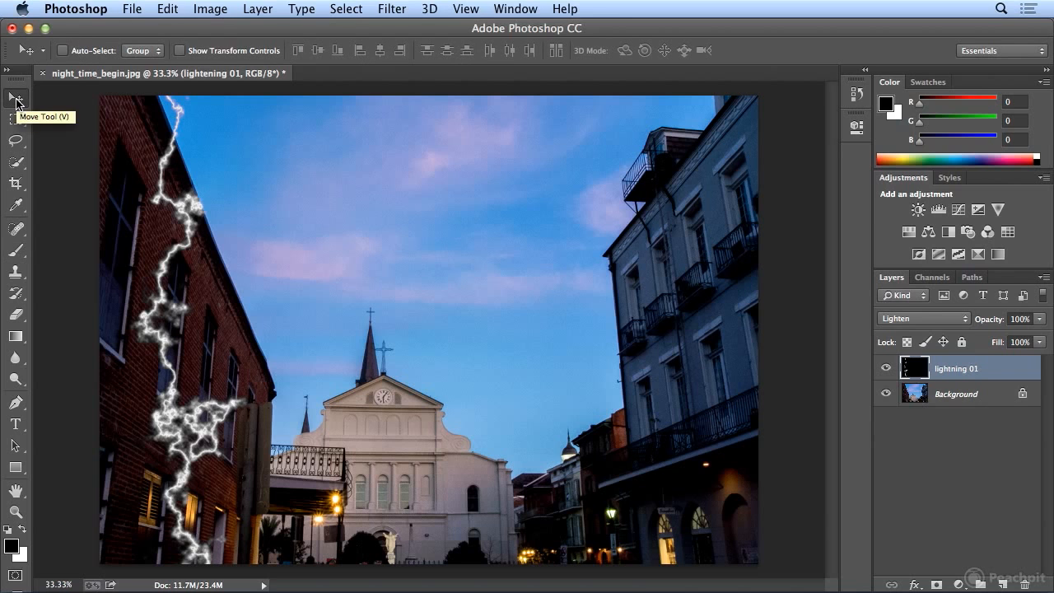
left_click(163, 8)
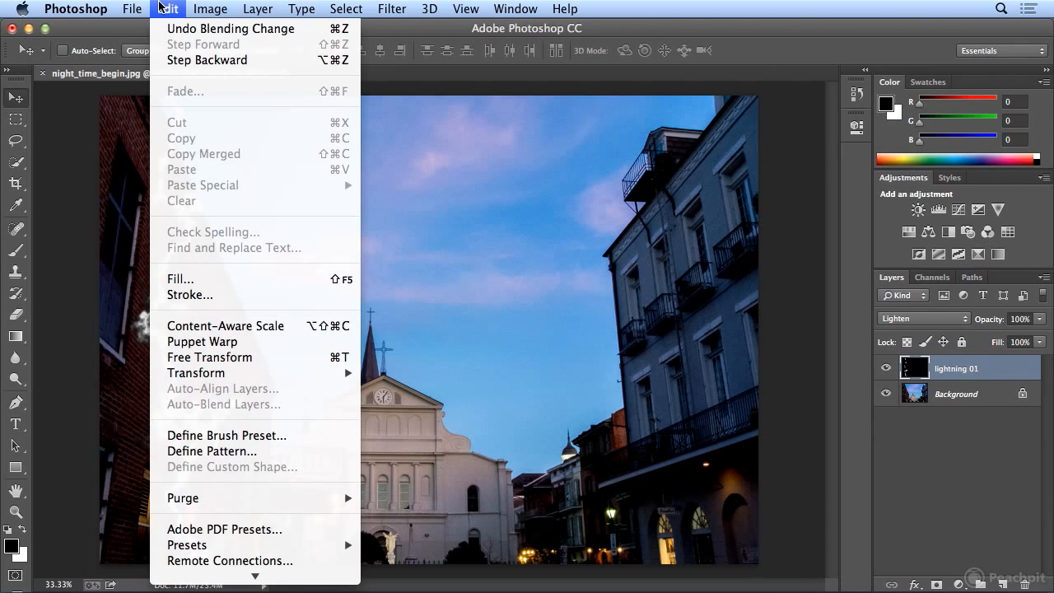
left_click(229, 357)
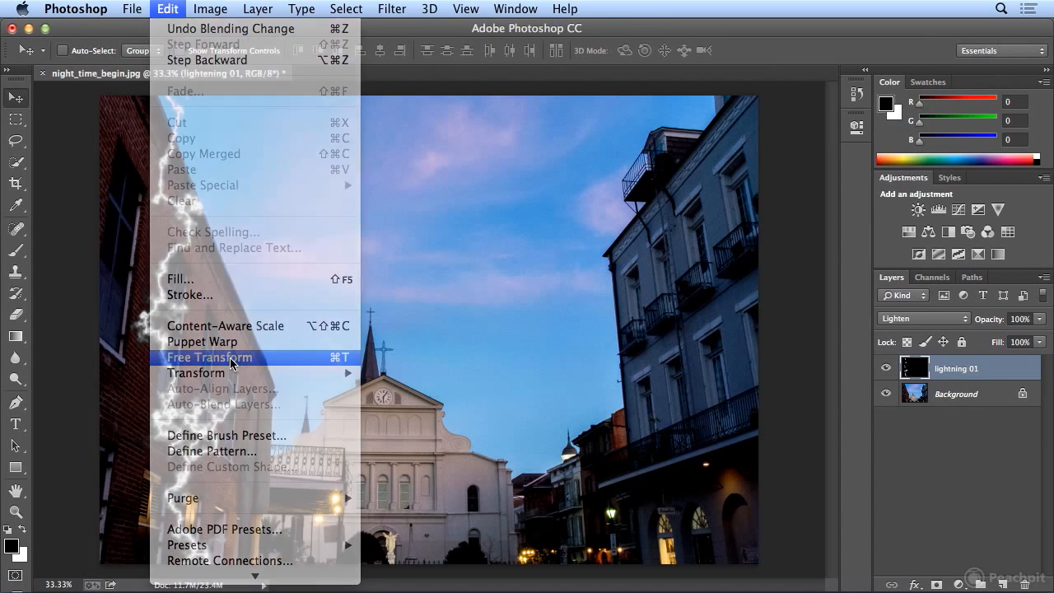
left_click_drag(200, 442, 294, 268)
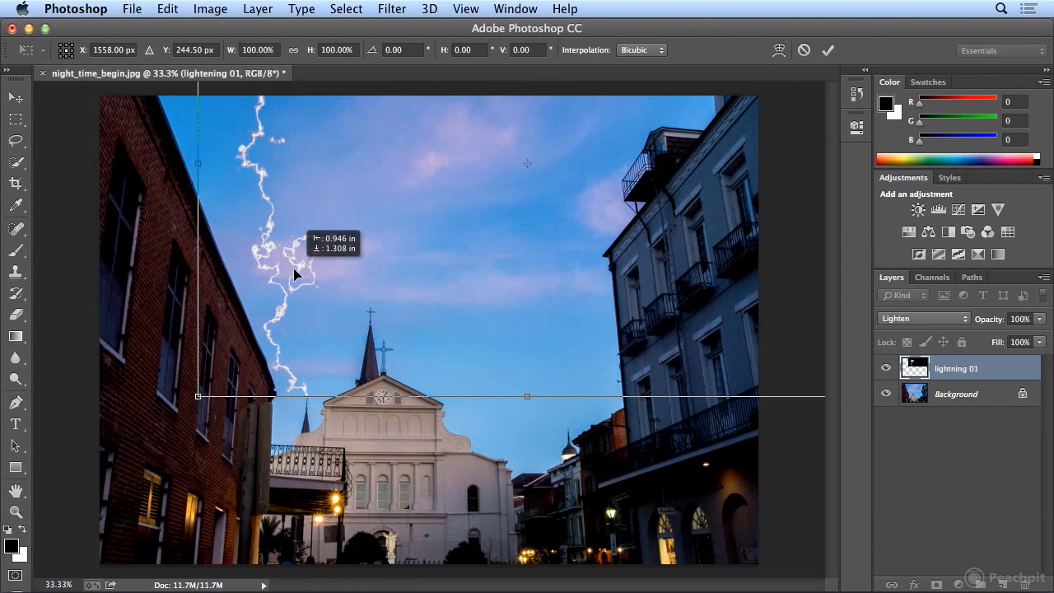
mouse_move(294, 273)
left_mouse_down()
mouse_move(300, 267)
mouse_move(294, 273)
left_mouse_up()
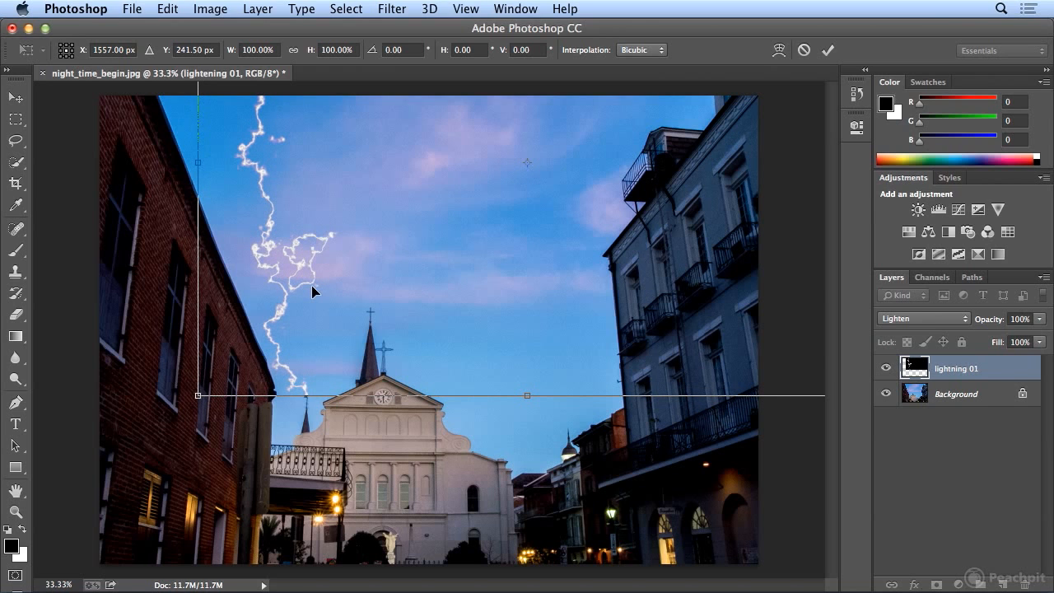
left_click_drag(197, 396, 165, 436)
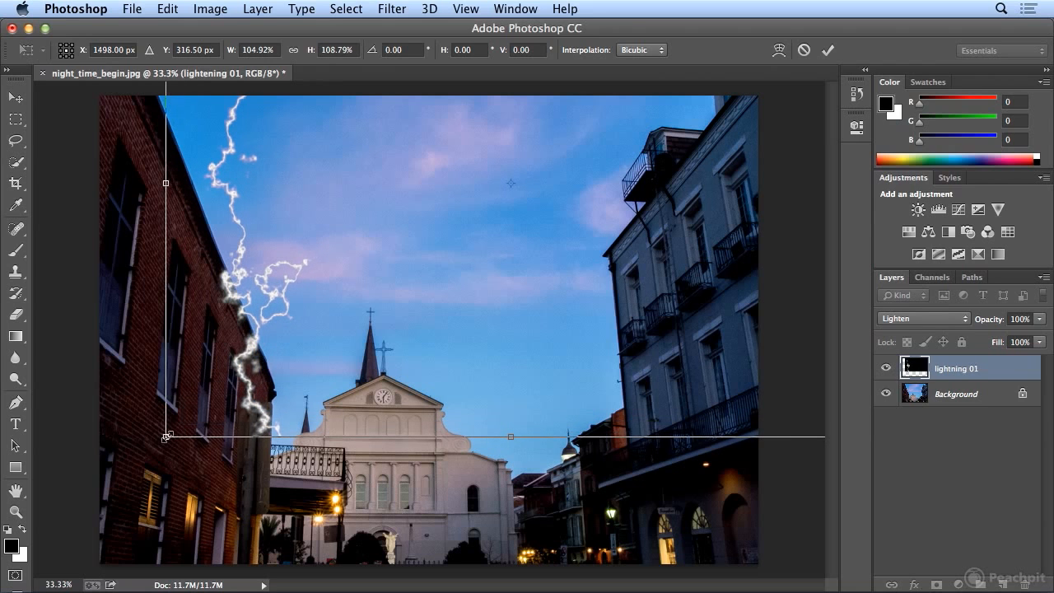
left_click_drag(242, 369, 267, 329)
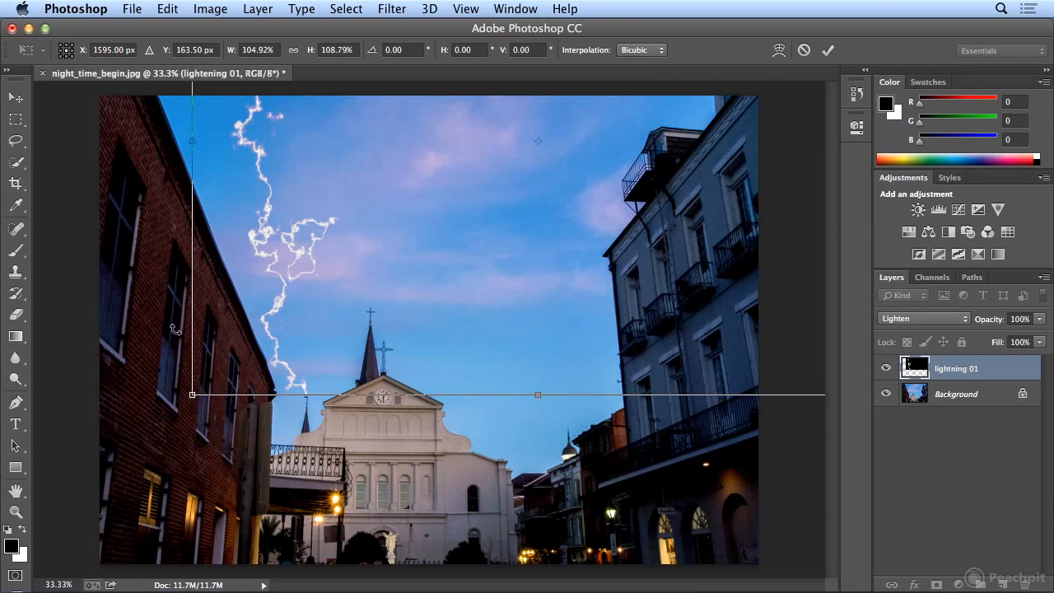
Step: Rotate the bolt to about -8.09°, scale it to about 103% by 104%, and position its tip at the small spire beside the church
left_click_drag(151, 321, 236, 420)
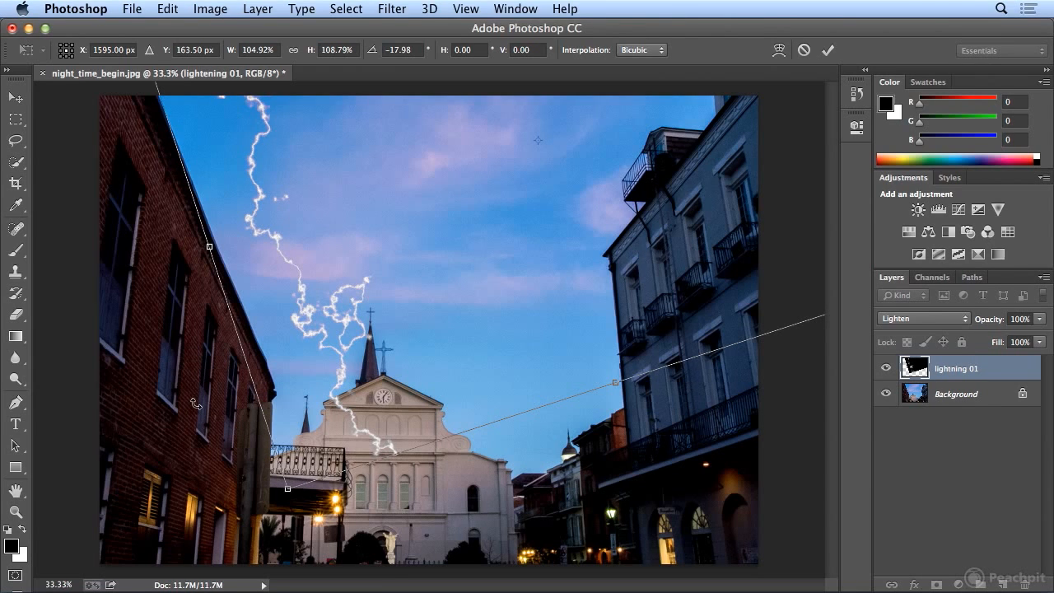
left_click_drag(337, 355, 248, 297)
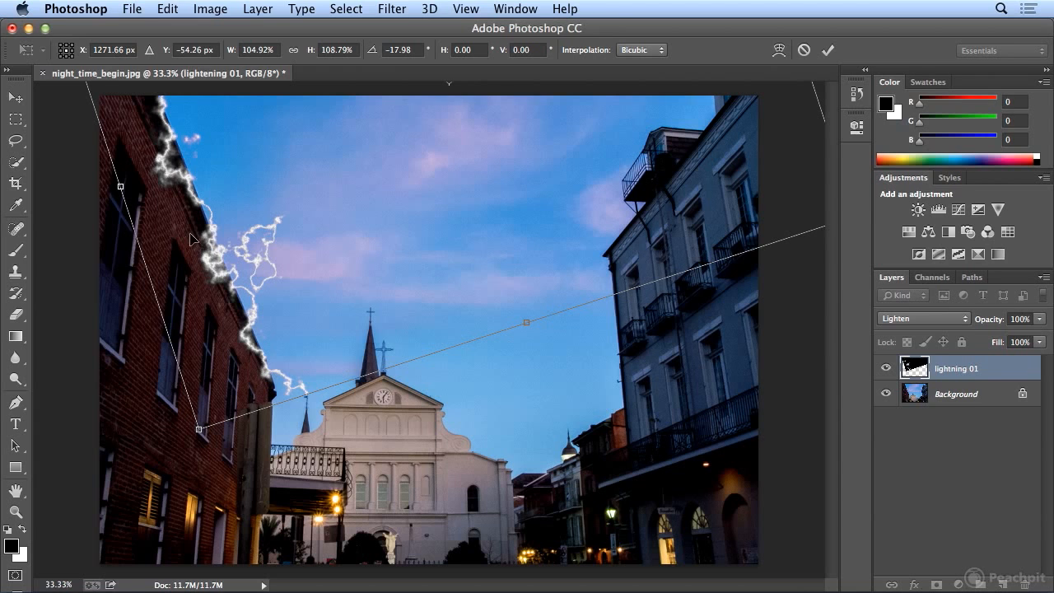
left_click_drag(132, 260, 121, 216)
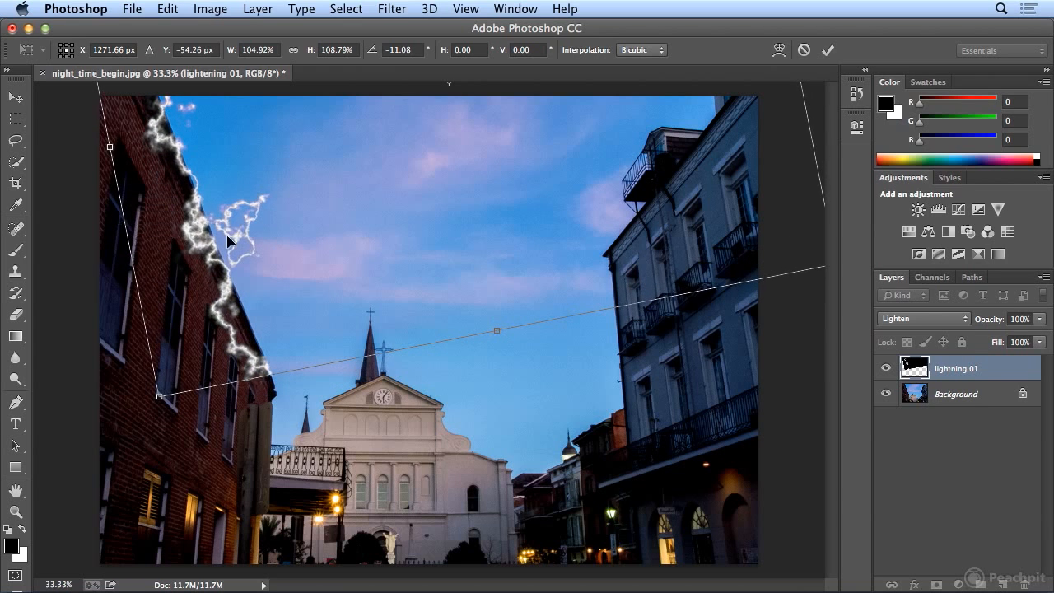
left_click_drag(210, 253, 243, 276)
left_click_drag(197, 418, 169, 363)
left_click_drag(268, 267, 274, 289)
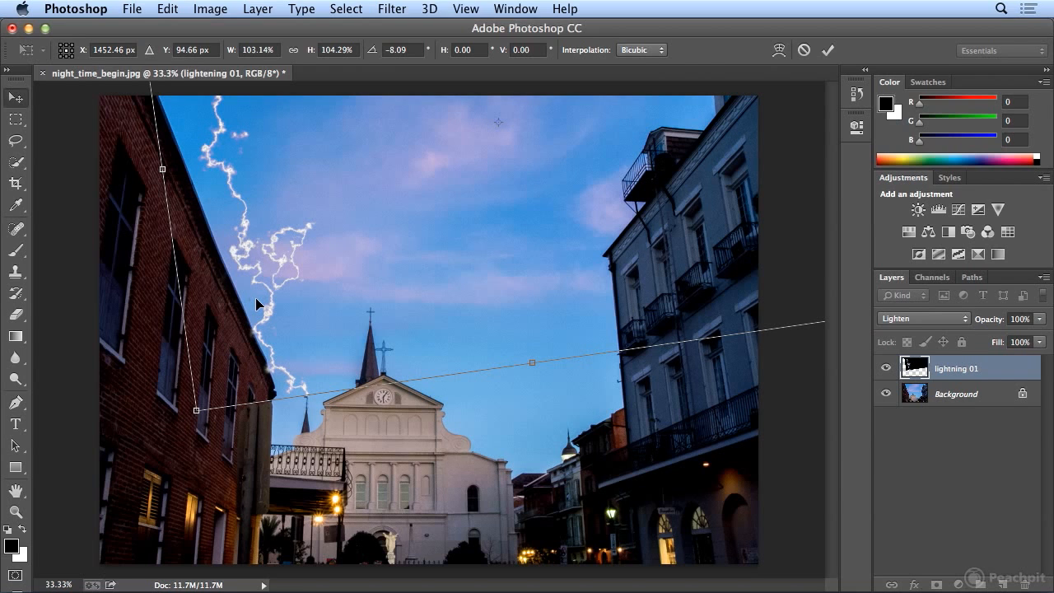
key("Return")
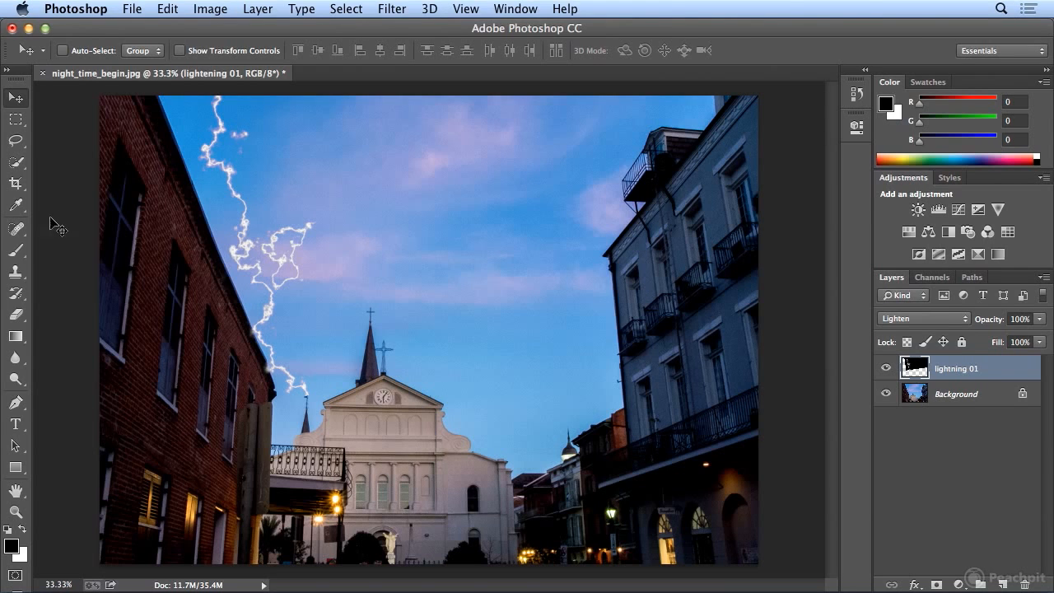
Step: Undo the last brush stroke on the lightning 01 layer and reduce the brush size to 37 px
left_click(17, 251)
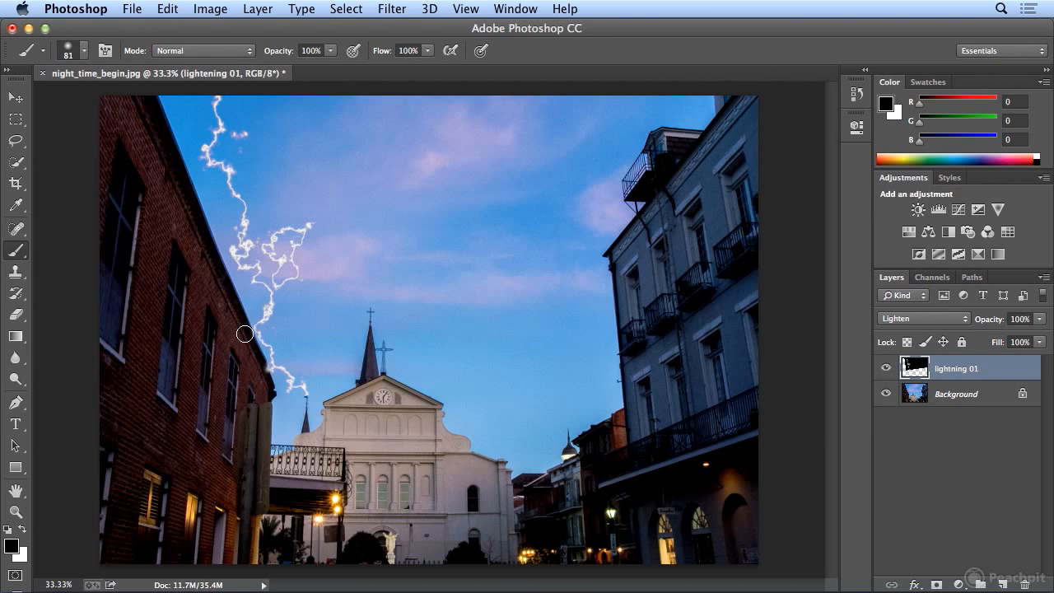
left_click(163, 10)
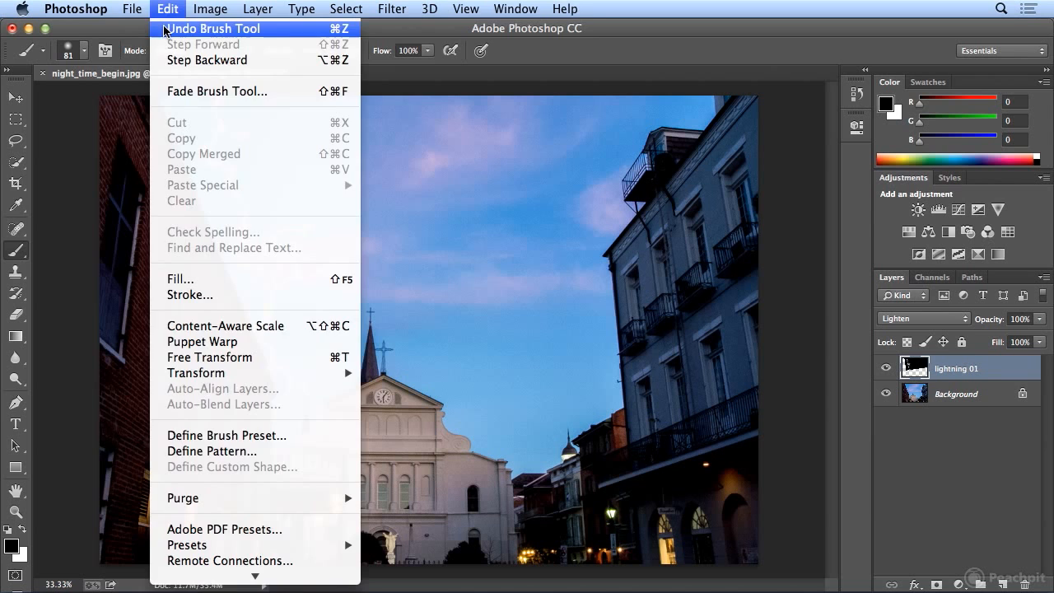
left_click(163, 29)
left_click(83, 51)
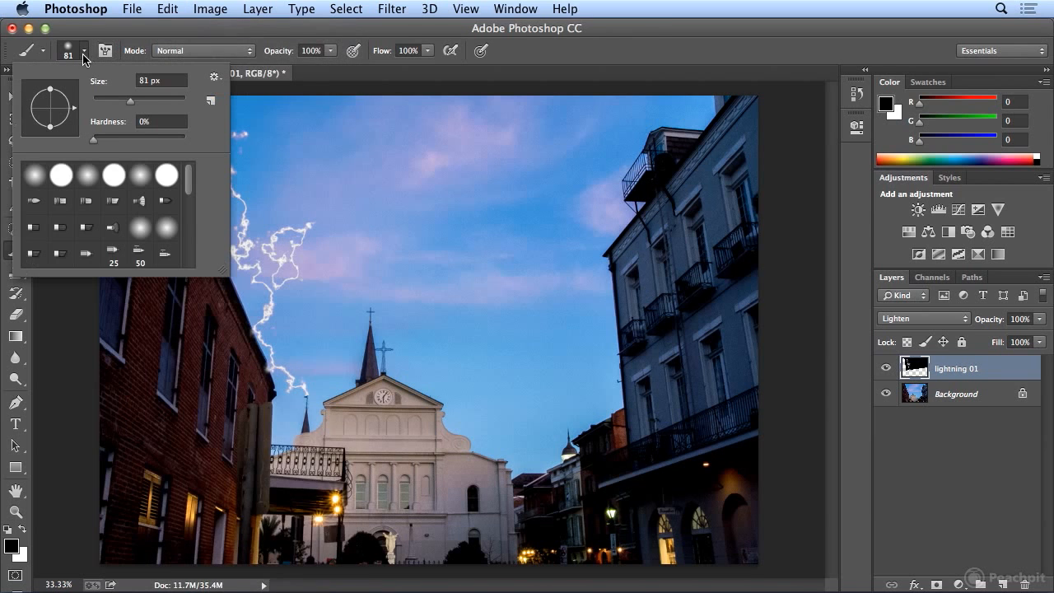
left_click(110, 99)
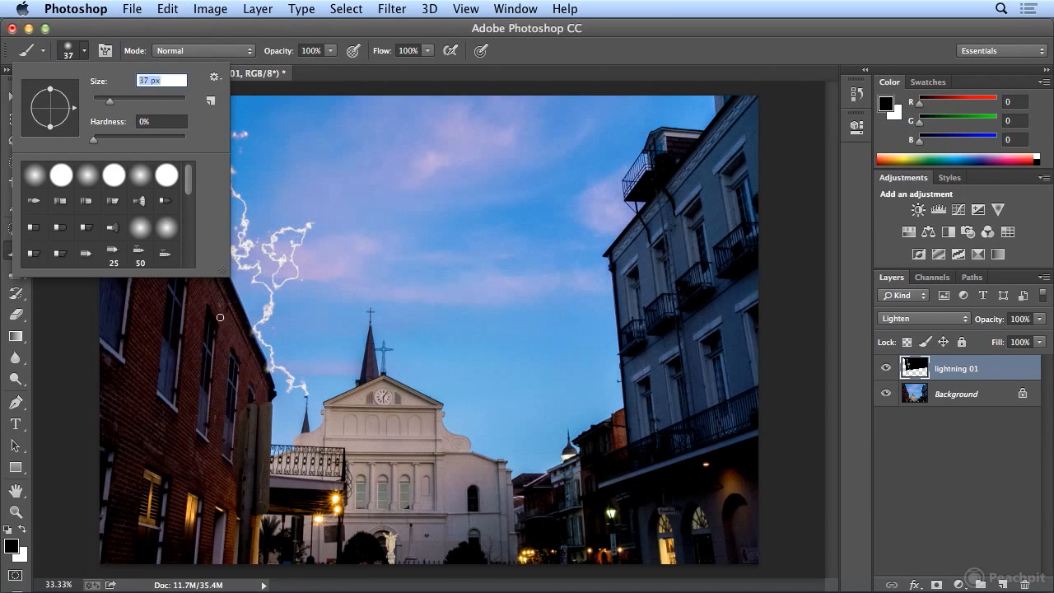
left_click(617, 62)
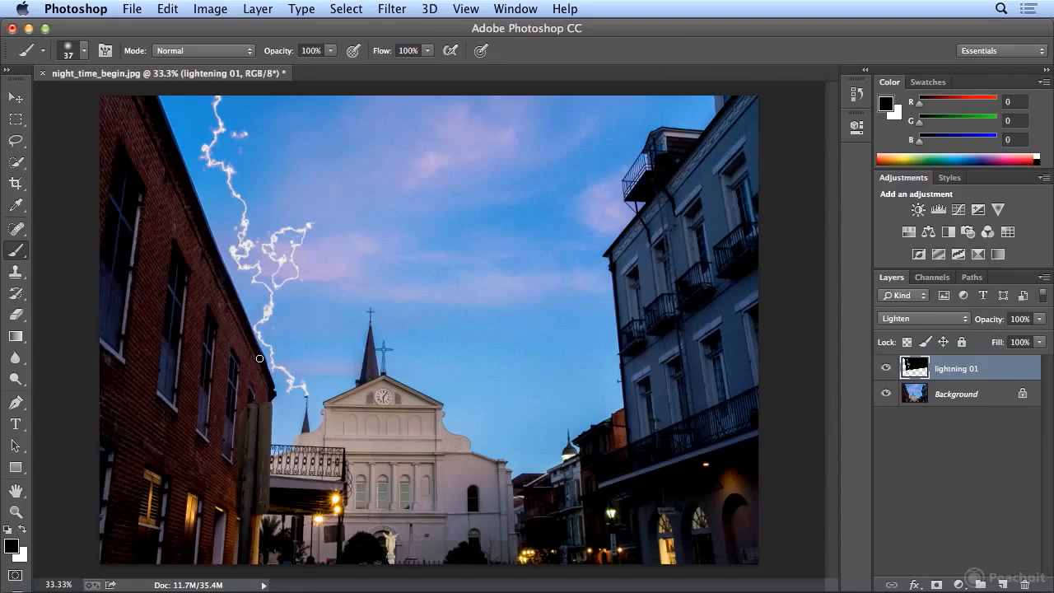
Step: Create a new layer named "lightning 02" above lightning 01
left_click(257, 8)
mouse_move(253, 30)
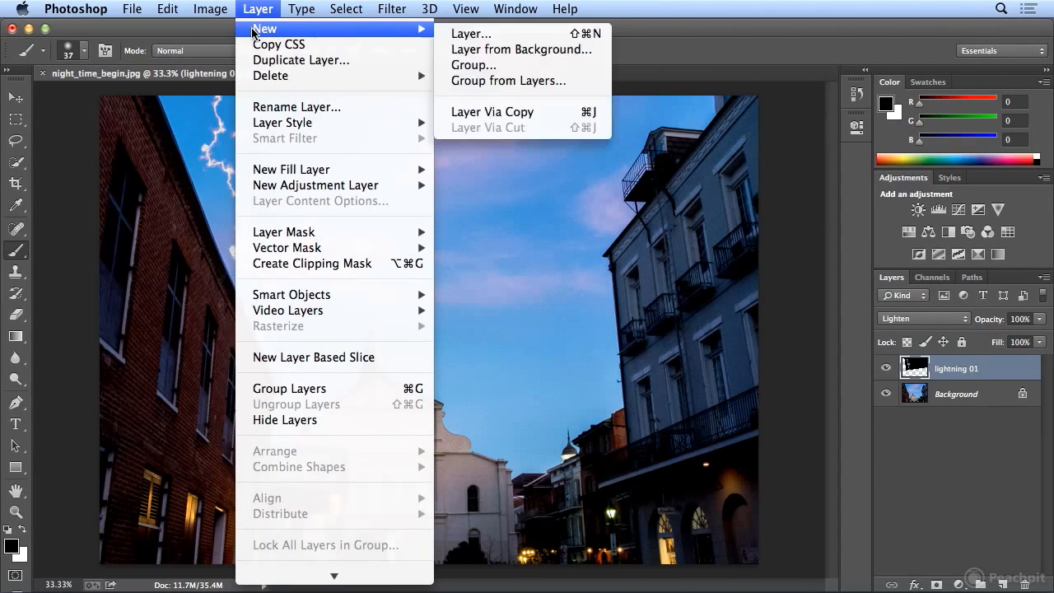
left_click(514, 36)
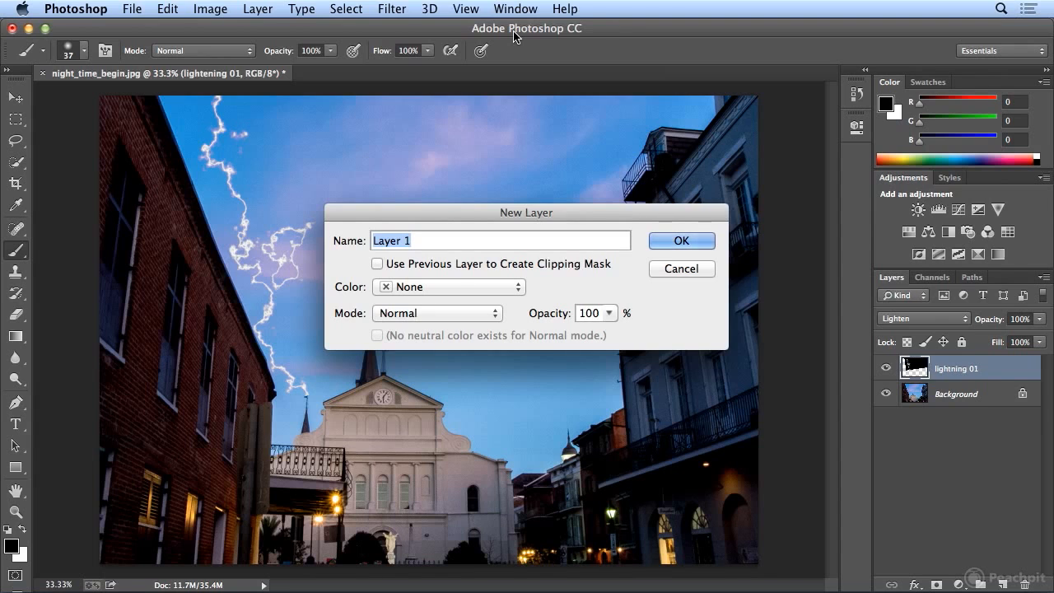
type("lightn")
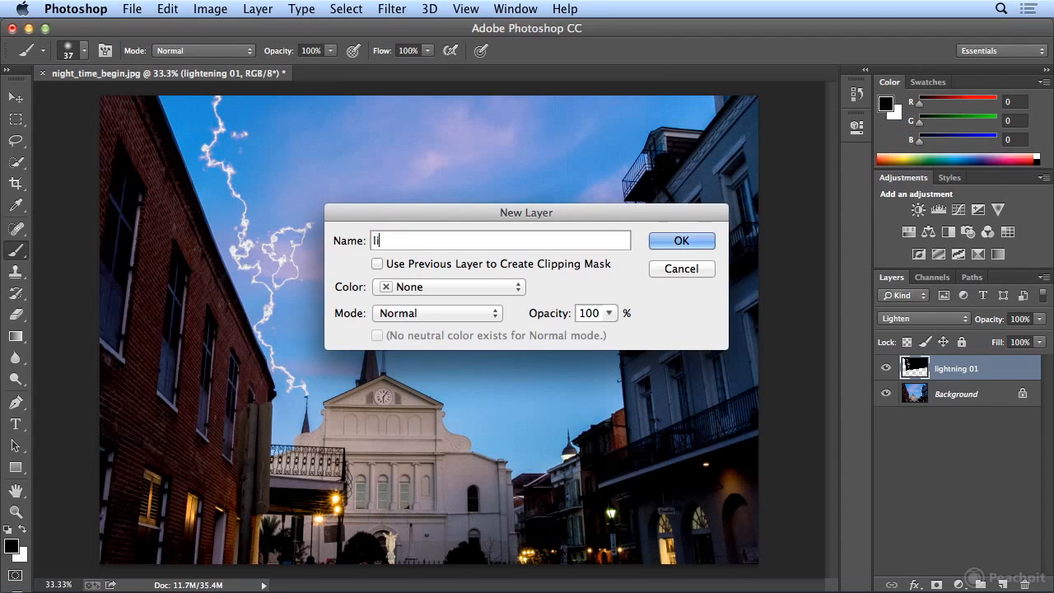
type("ing 02")
key("Return")
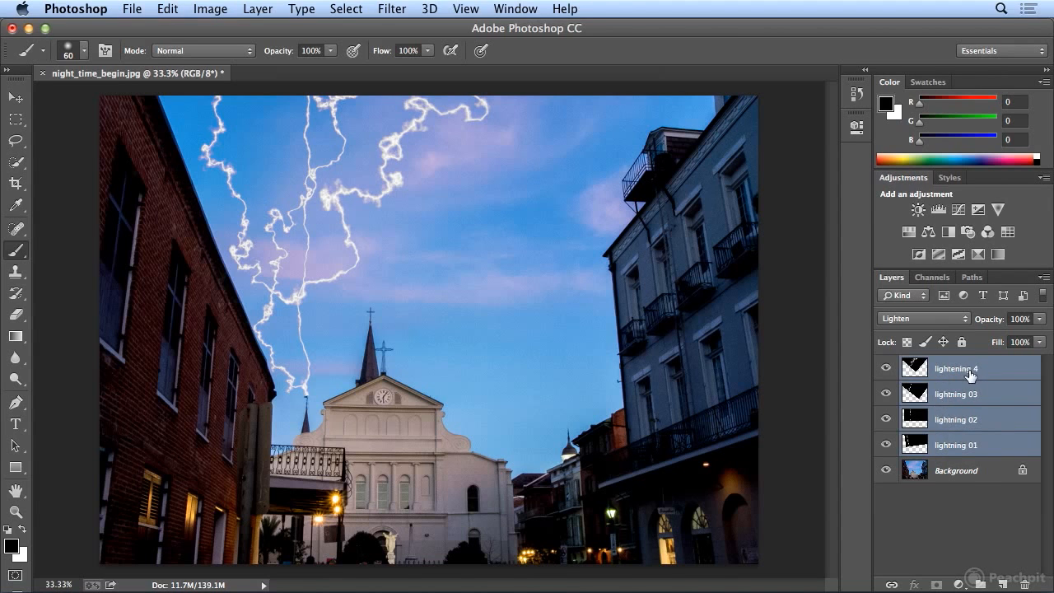
Step: Rename the topmost bolt layer to "lightning 04"
double_click(970, 374)
type("lightning 04")
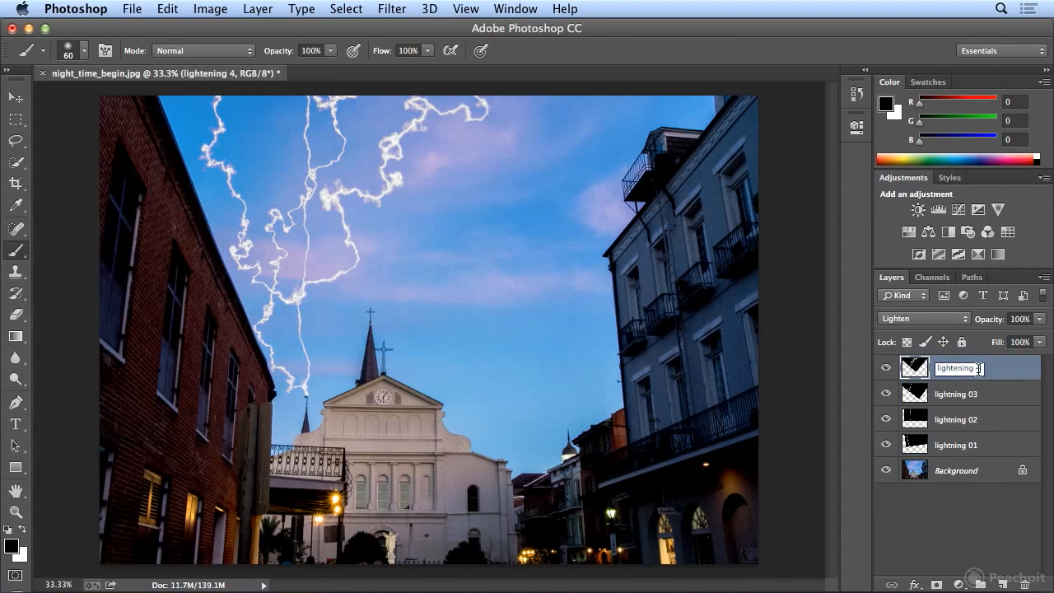
key("Return")
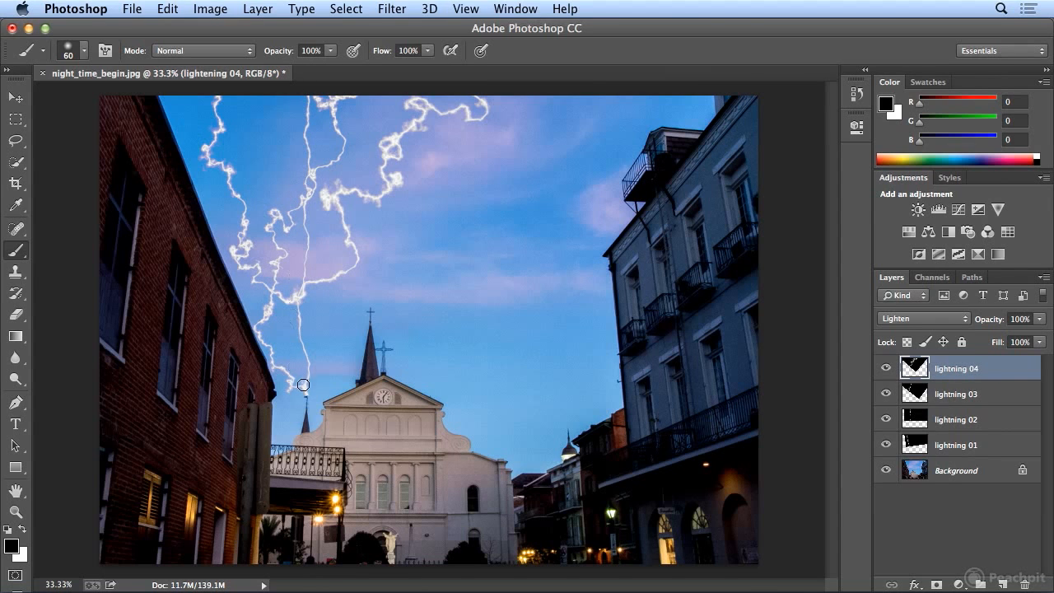
Step: Darken the scene with a Levels adjustment layer above lightning 04, setting the input black point to 59 and the midtone to 0.66
left_click(959, 584)
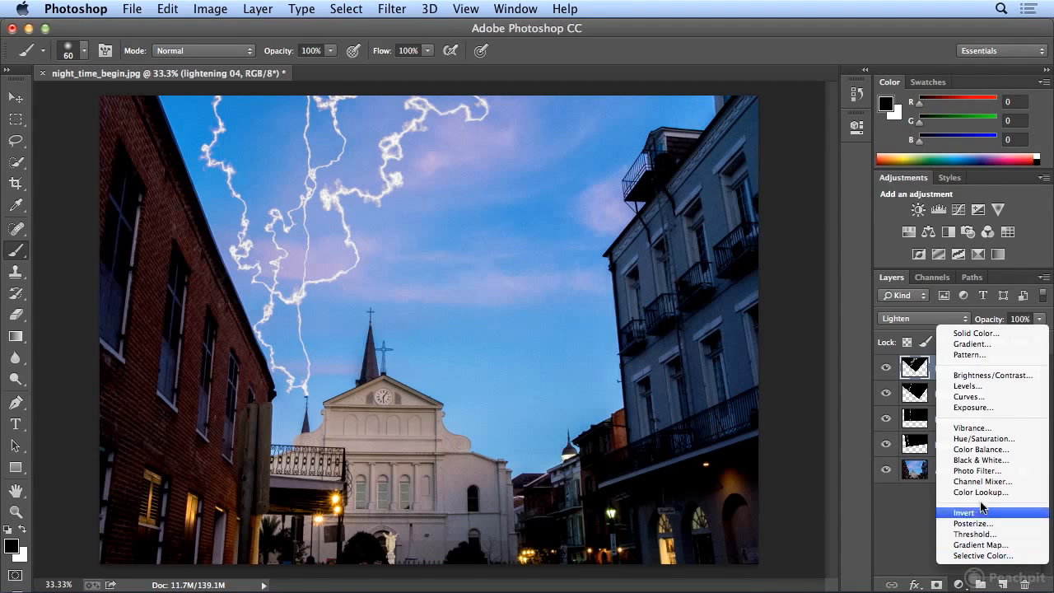
left_click(990, 387)
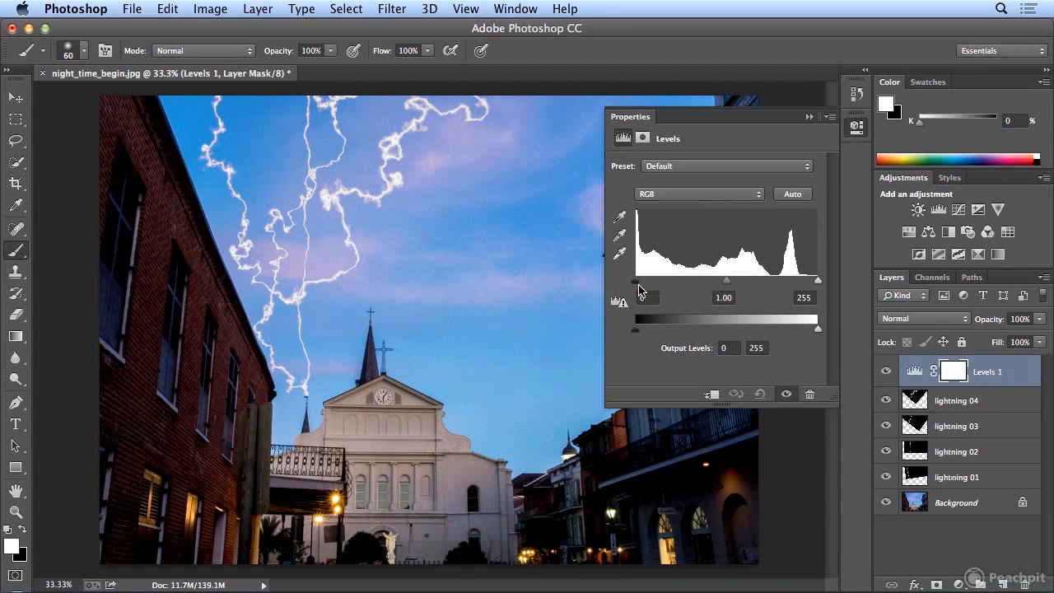
left_click_drag(637, 285, 677, 286)
left_click_drag(745, 282, 765, 284)
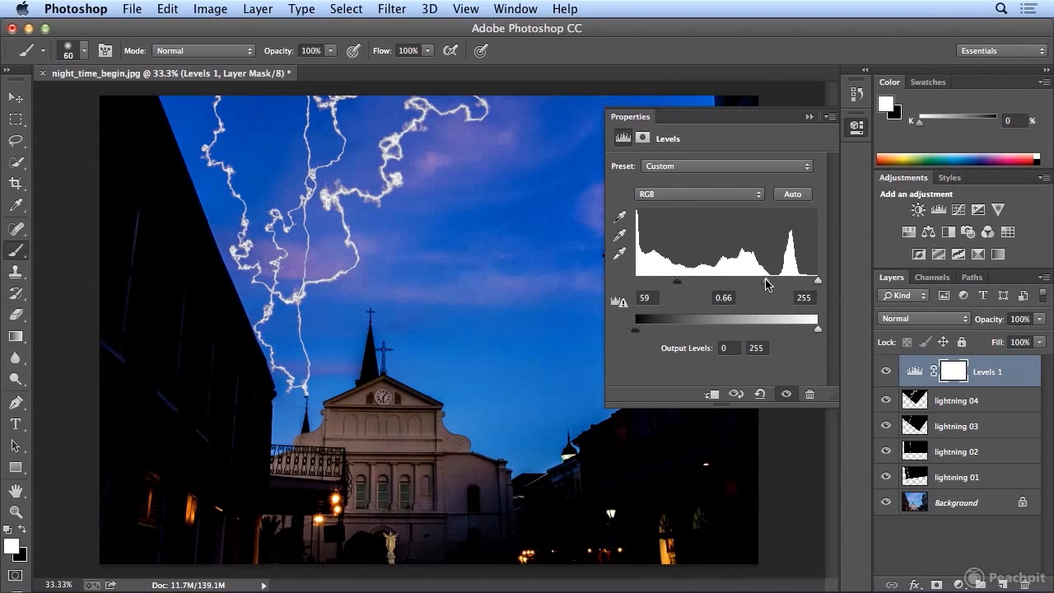
left_click(856, 127)
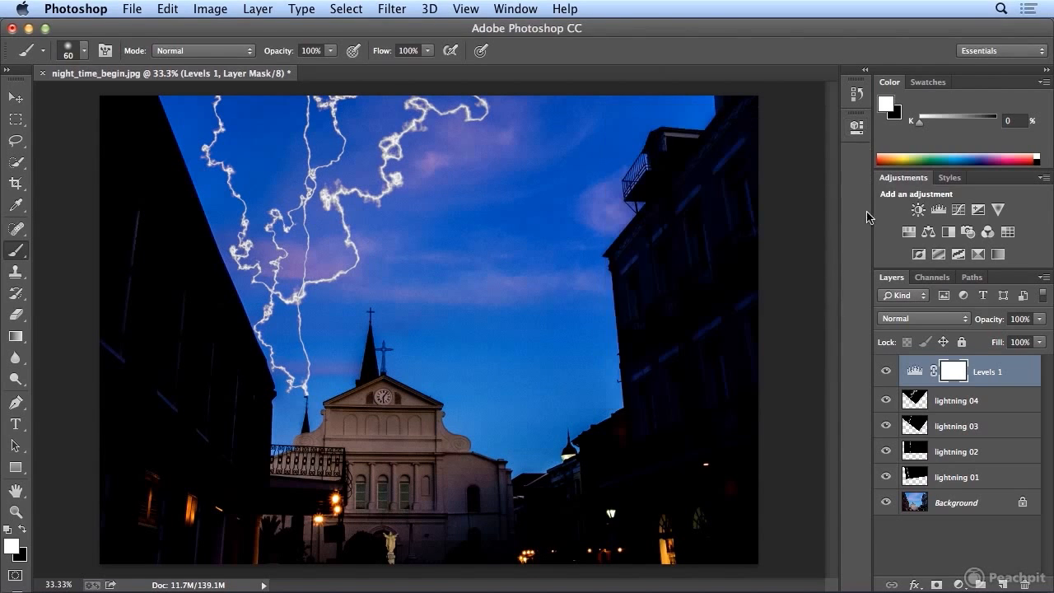
Step: Check the contribution of the Levels adjustment and each of the four lightning layers by hiding and showing them one at a time
left_click(885, 373)
left_click(886, 373)
left_click(886, 400)
left_click(886, 400)
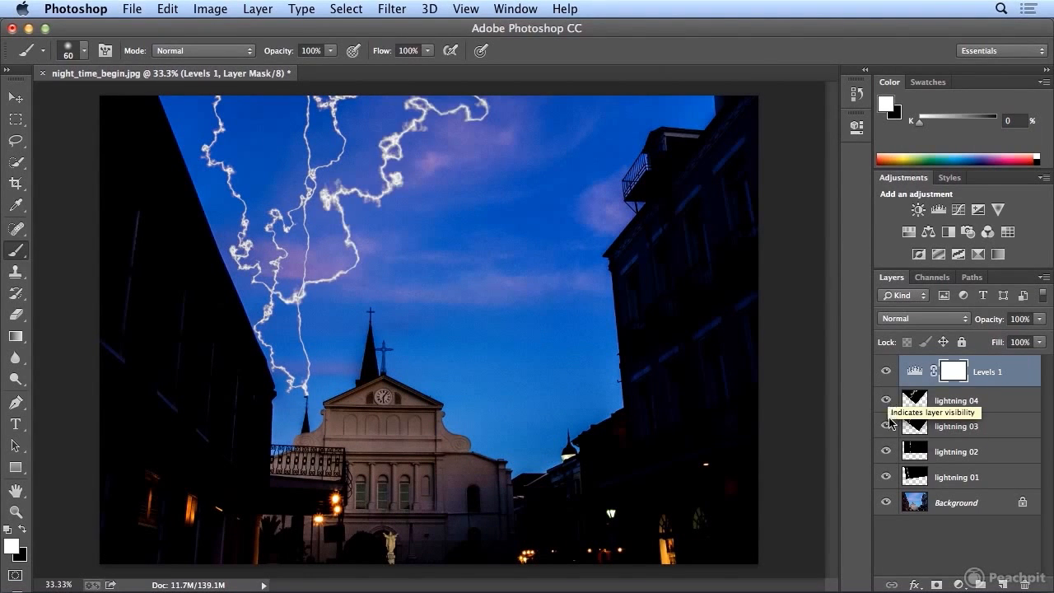
left_click(885, 426)
left_click(885, 425)
left_click(886, 451)
left_click(886, 451)
left_click(886, 476)
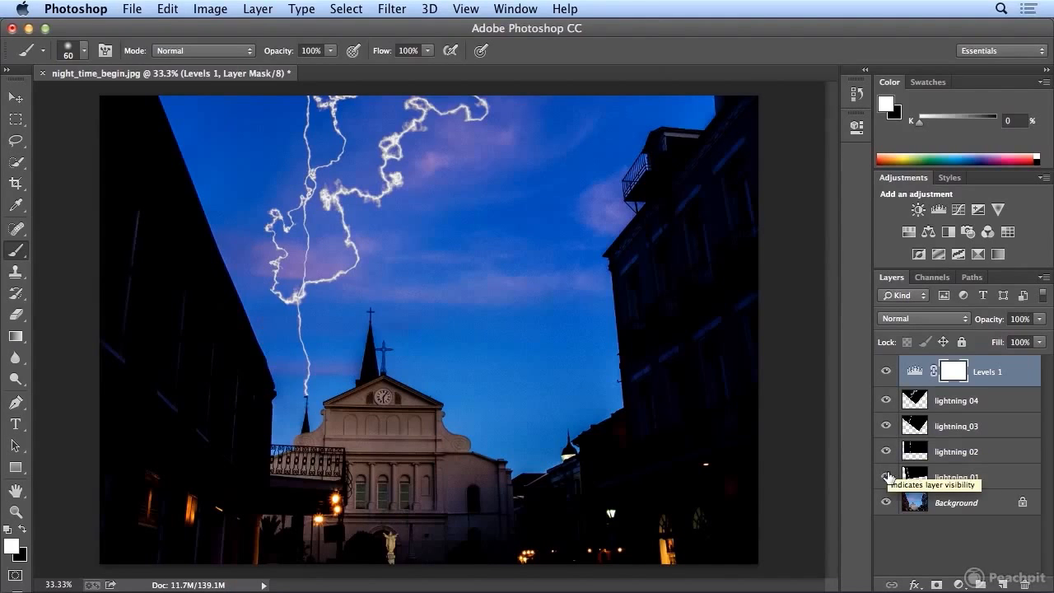
left_click(886, 477)
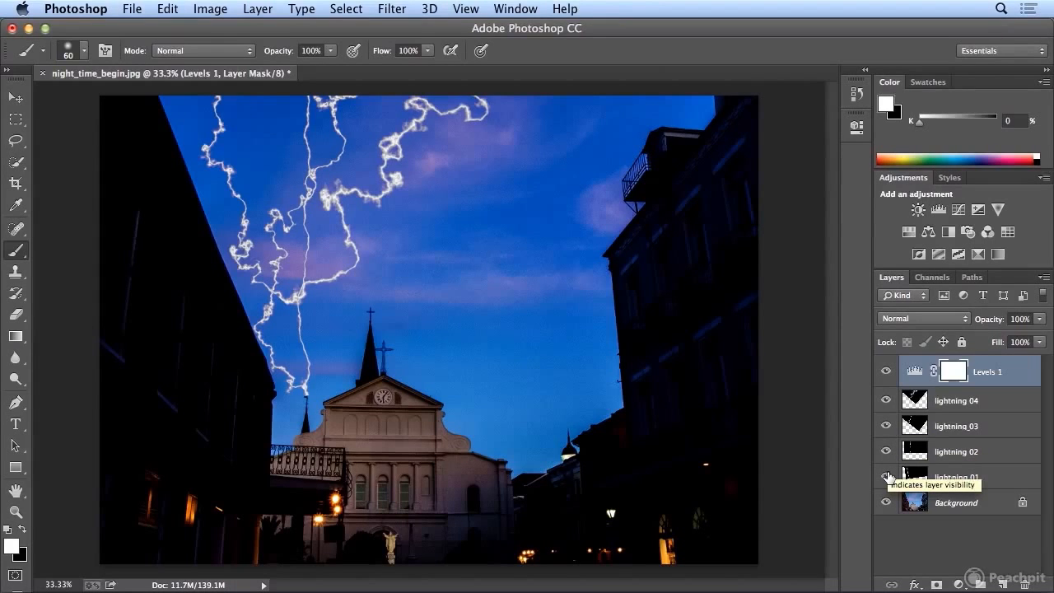